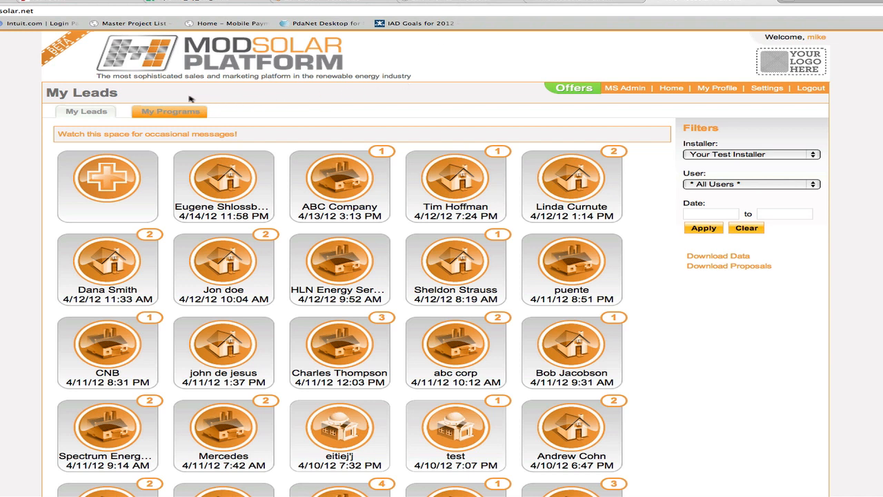
- Review the available financing programs and start a new proposal for the ABC Company lead
{"action": "left_click", "coordinate": [156, 113]}
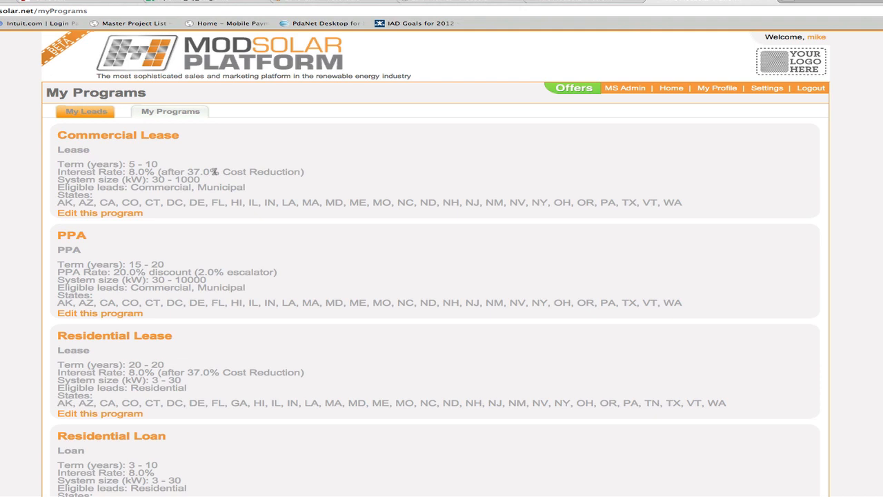
{"action": "left_click", "coordinate": [100, 113]}
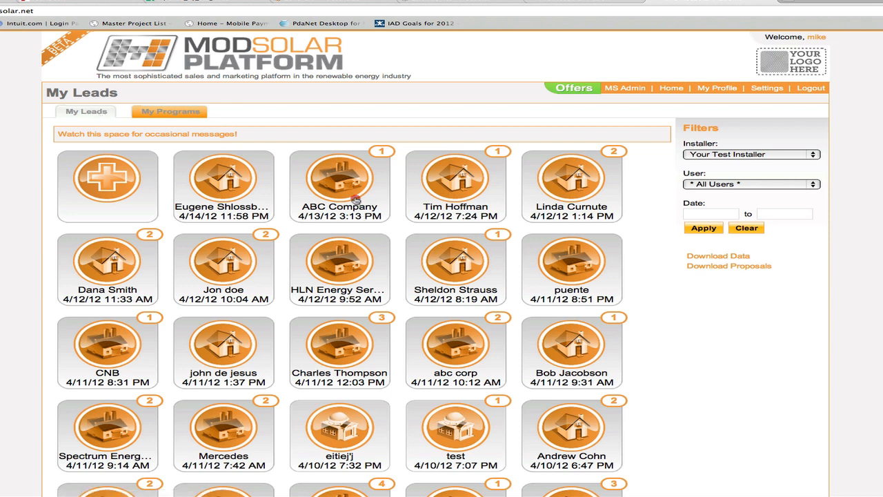
{"action": "left_click", "coordinate": [356, 200]}
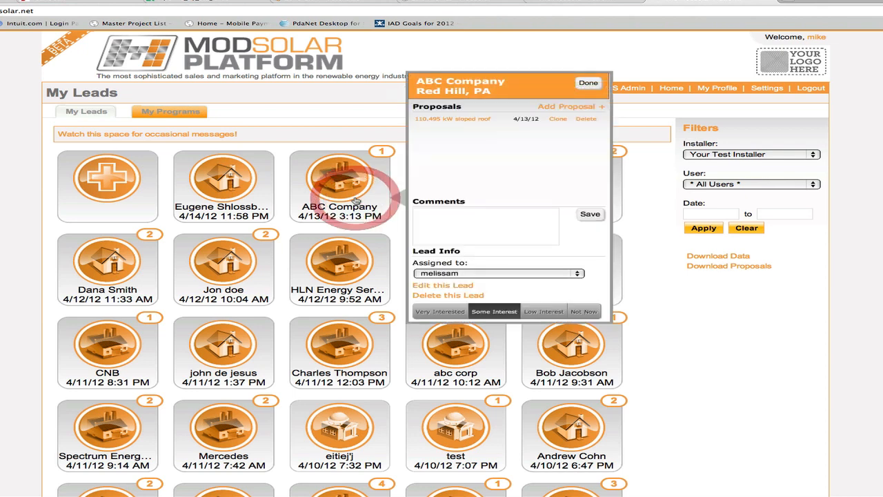
{"action": "left_click", "coordinate": [564, 109]}
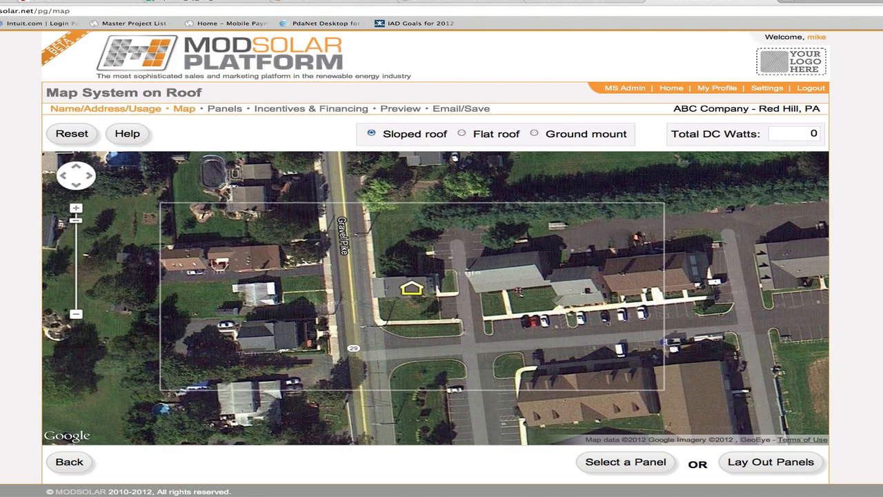
- Outline the front slope of the grey building east of the marked house as a four-corner sloped roof region
{"action": "mouse_move", "coordinate": [518, 290]}
{"action": "left_mouse_down"}
{"action": "mouse_move", "coordinate": [467, 224]}
{"action": "mouse_move", "coordinate": [456, 164]}
{"action": "mouse_move", "coordinate": [444, 155]}
{"action": "mouse_move", "coordinate": [462, 204]}
{"action": "mouse_move", "coordinate": [446, 281]}
{"action": "left_mouse_up"}
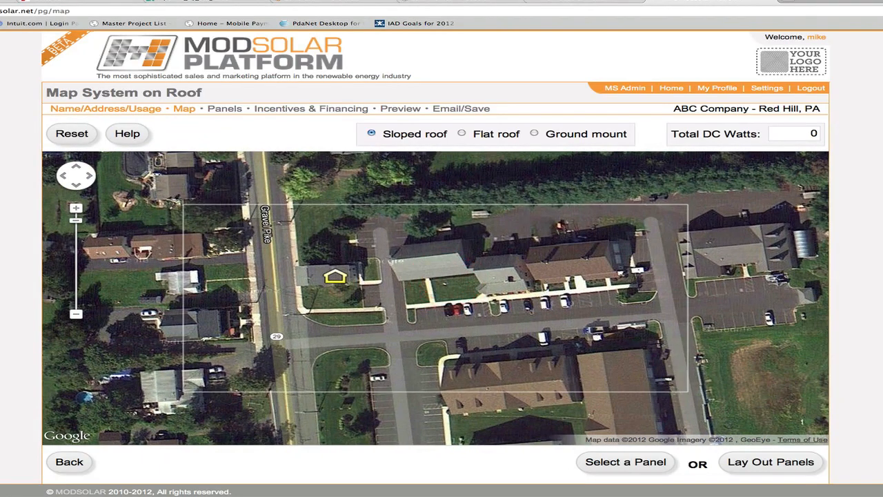
{"action": "left_click", "coordinate": [387, 260]}
{"action": "left_click", "coordinate": [397, 279]}
{"action": "left_click", "coordinate": [465, 275]}
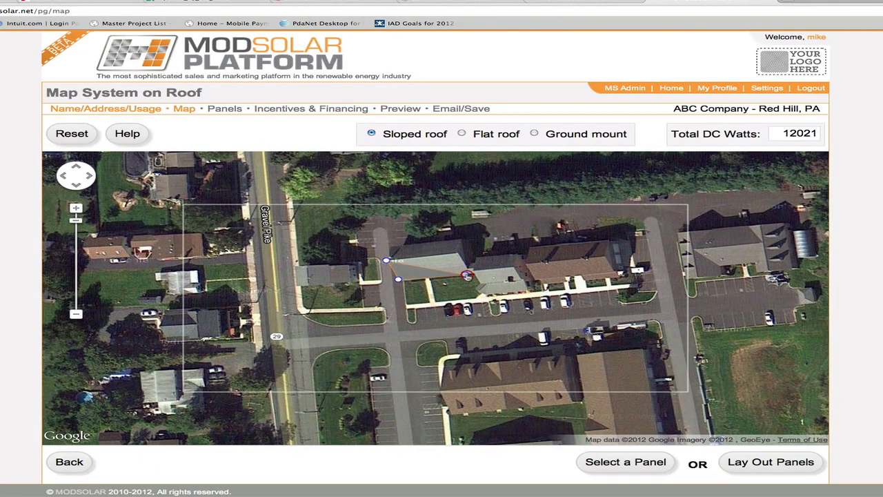
{"action": "left_click", "coordinate": [456, 253]}
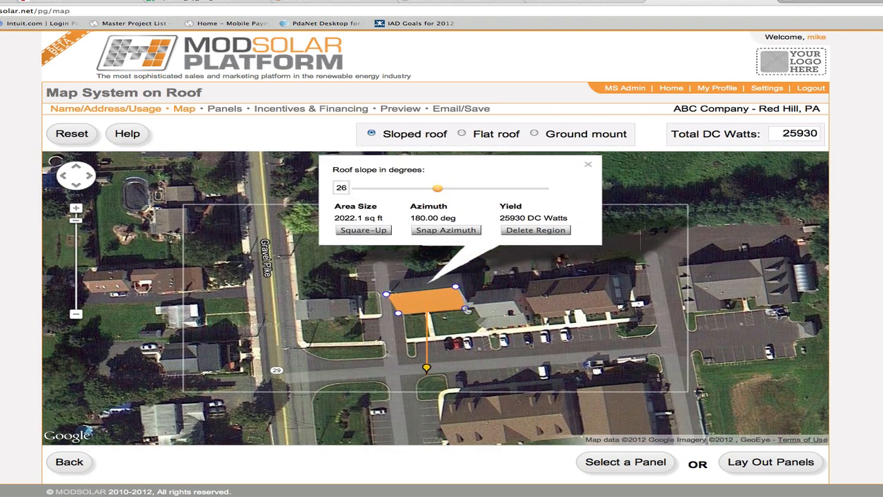
- Adjust the lower east corner of the grey roof region, snap its azimuth and increase its roof slope
{"action": "left_click_drag", "start_coordinate": [465, 308], "coordinate": [468, 308]}
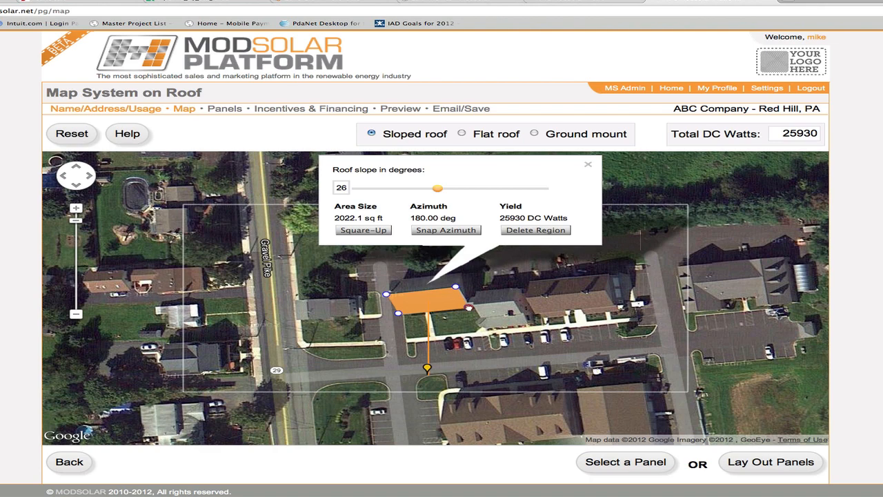
{"action": "left_click", "coordinate": [468, 308]}
{"action": "left_click", "coordinate": [468, 233]}
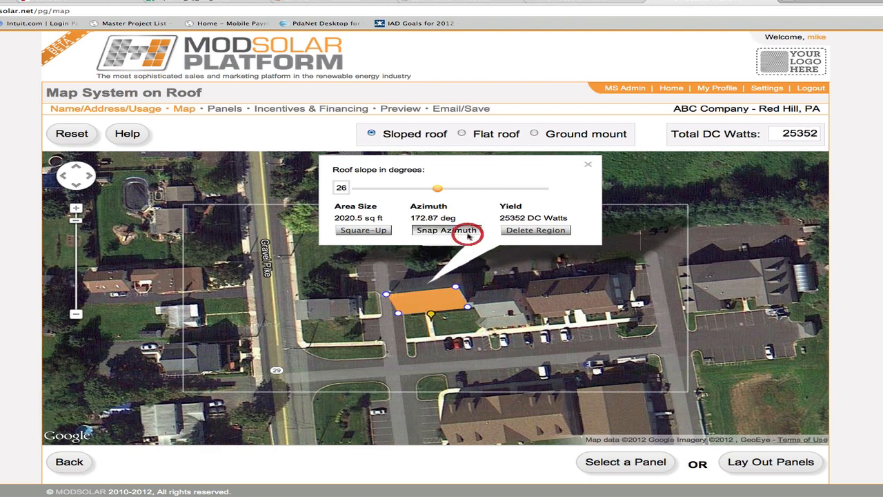
{"action": "left_click_drag", "start_coordinate": [438, 188], "coordinate": [467, 188]}
- Map the front slope of the brown building further east as a second region with snapped azimuth and a 30-degree slope
{"action": "left_click", "coordinate": [449, 313]}
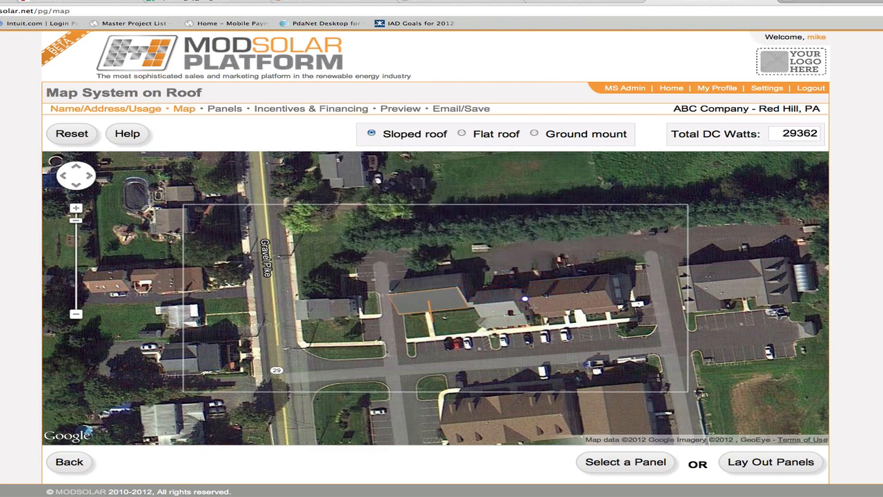
{"action": "left_click", "coordinate": [534, 313]}
{"action": "left_click", "coordinate": [613, 306]}
{"action": "left_click", "coordinate": [604, 292]}
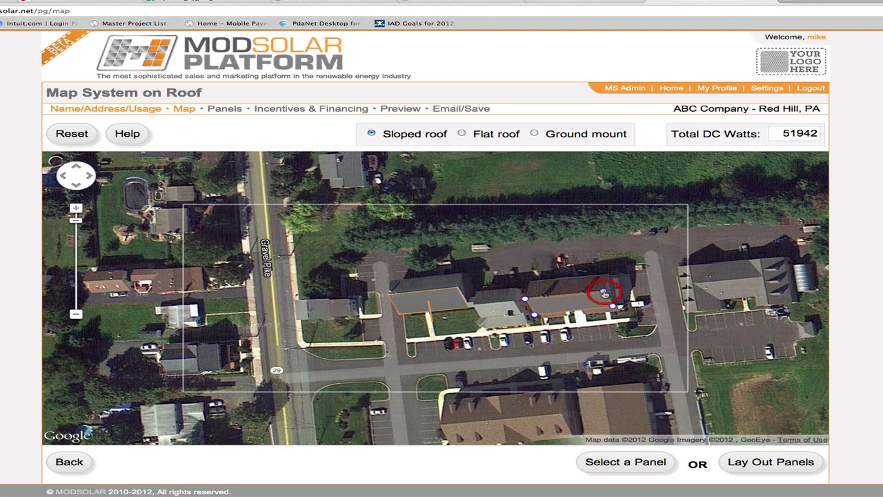
{"action": "left_click", "coordinate": [574, 234]}
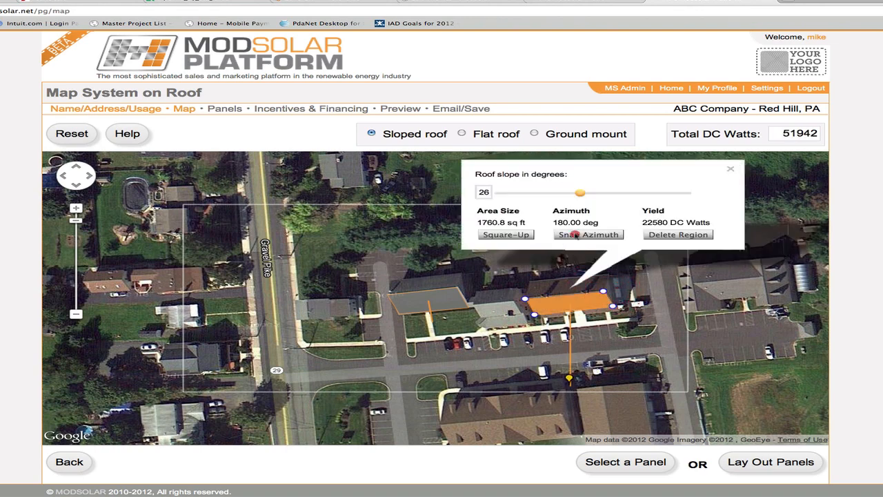
{"action": "left_click_drag", "start_coordinate": [582, 193], "coordinate": [596, 194]}
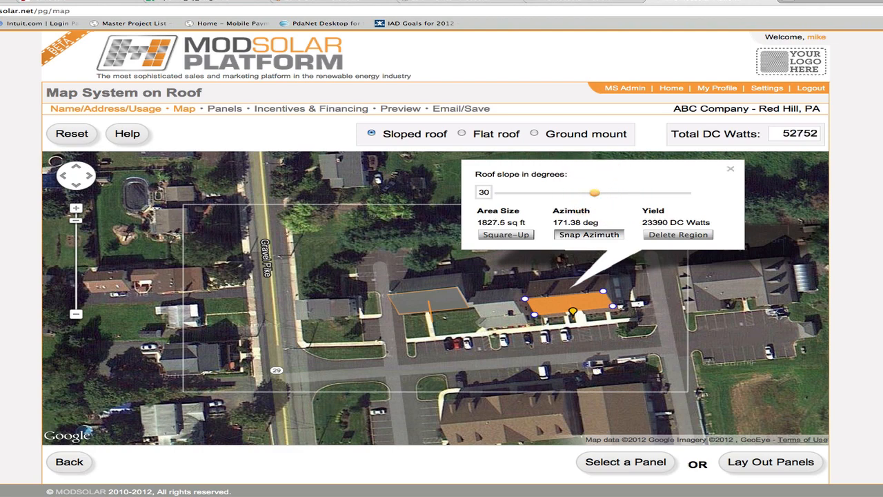
- Lay out the panels, choose the edge-aligned Kit 1 245 solution and continue to incentives and financing
{"action": "left_click", "coordinate": [758, 459]}
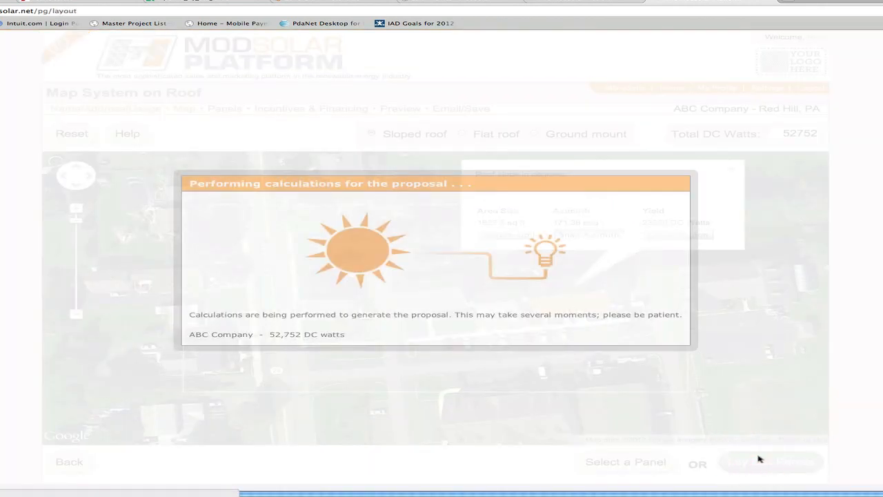
{"action": "scroll", "coordinate": [851, 376], "scroll_direction": "down", "scroll_amount": 2}
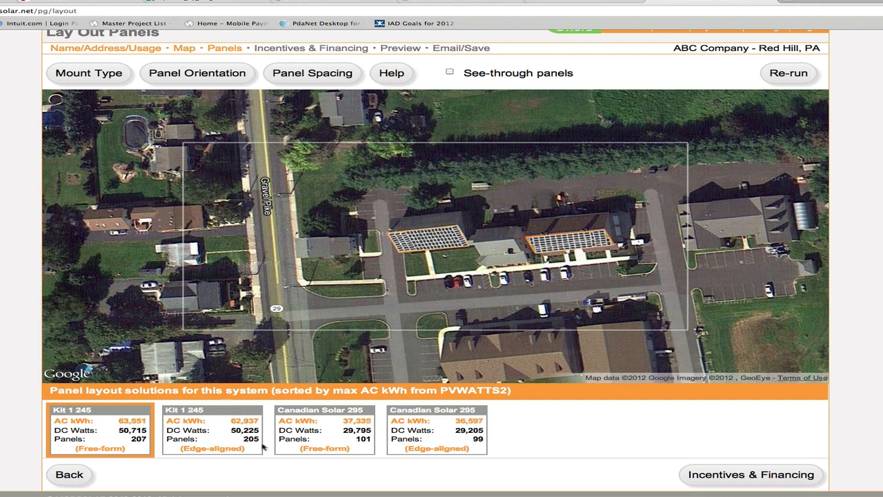
{"action": "left_click", "coordinate": [230, 436]}
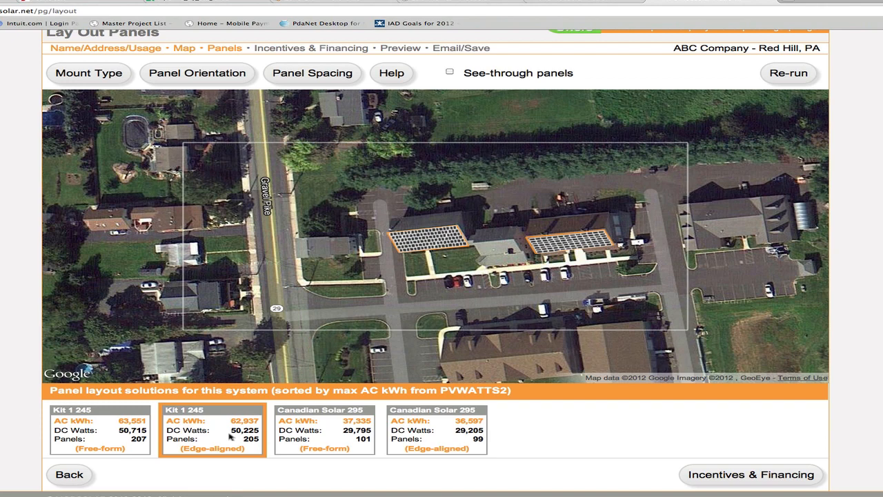
{"action": "left_click", "coordinate": [716, 476]}
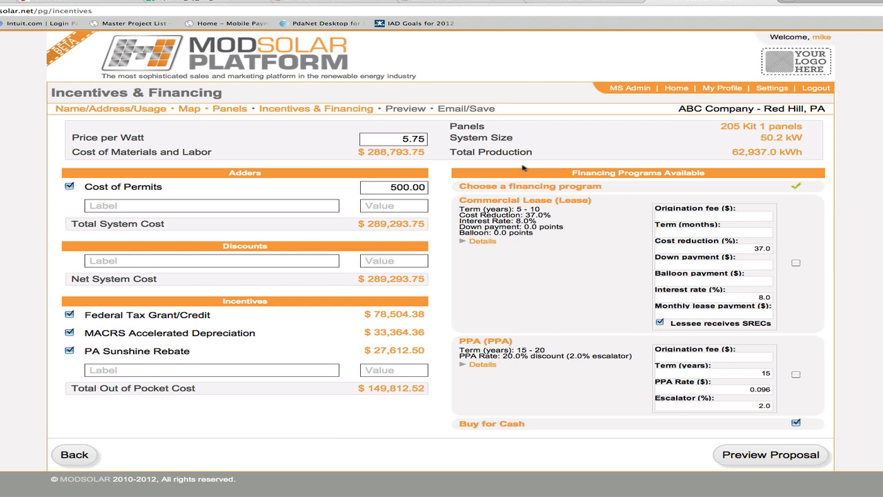
{"action": "left_click_drag", "start_coordinate": [404, 138], "coordinate": [427, 137]}
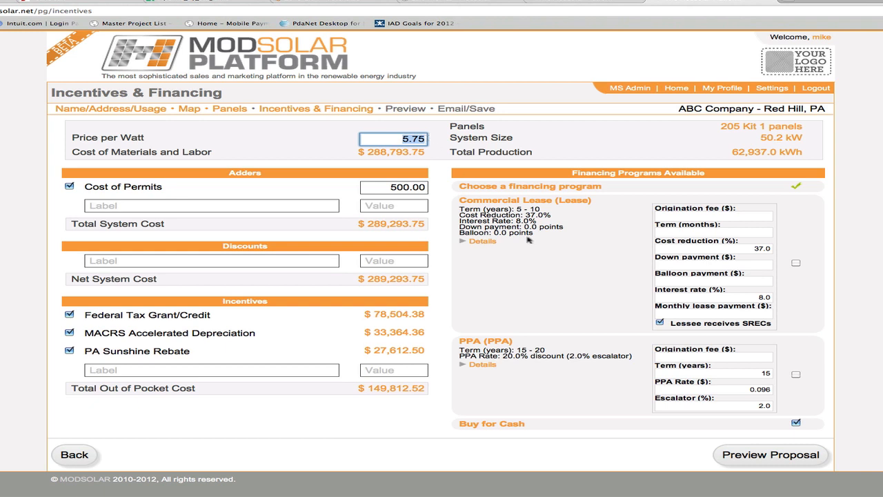
{"action": "left_click", "coordinate": [547, 252]}
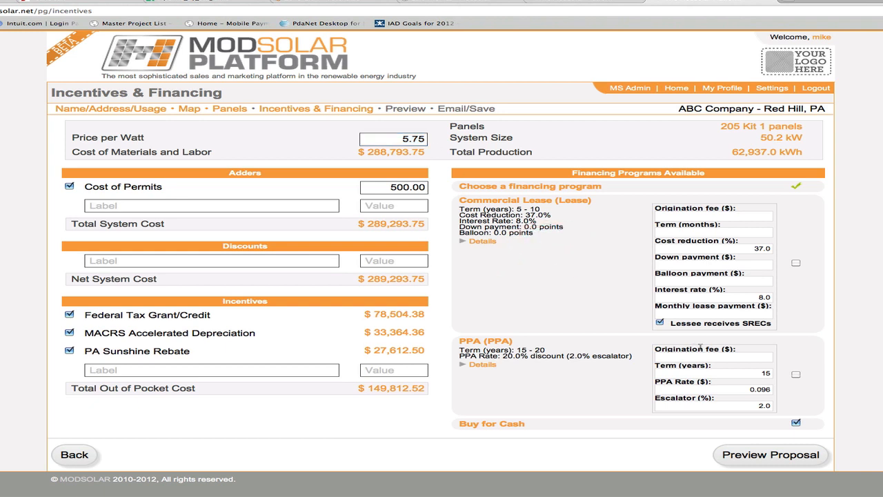
- Choose the Commercial Lease program with an origination fee of 0 and a term of 120 months
{"action": "left_click", "coordinate": [796, 264]}
{"action": "left_click", "coordinate": [755, 218]}
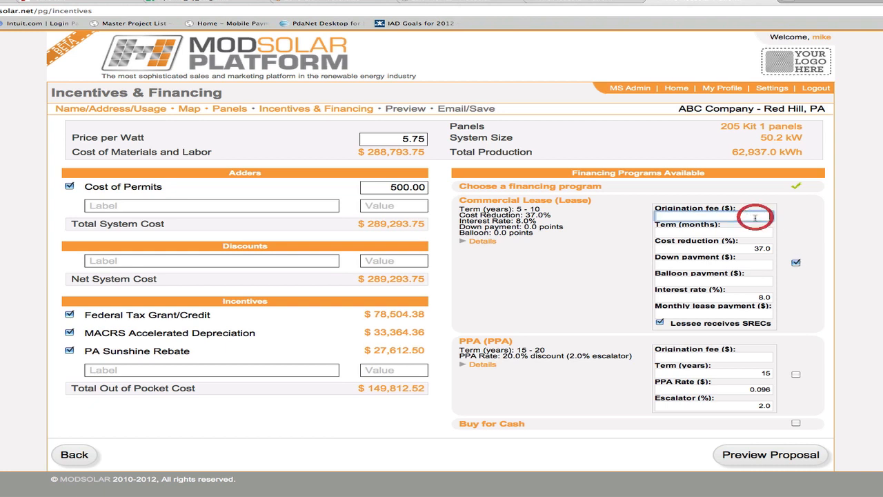
{"action": "type", "text": "0"}
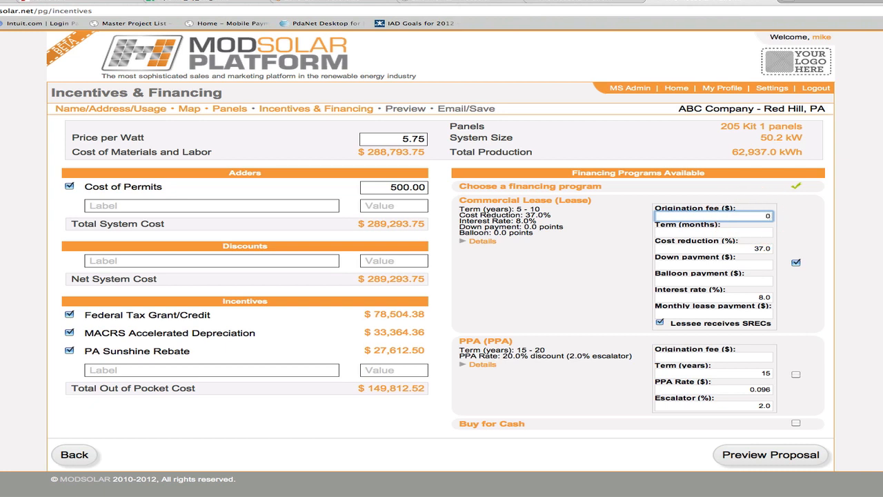
{"action": "key", "text": "Tab"}
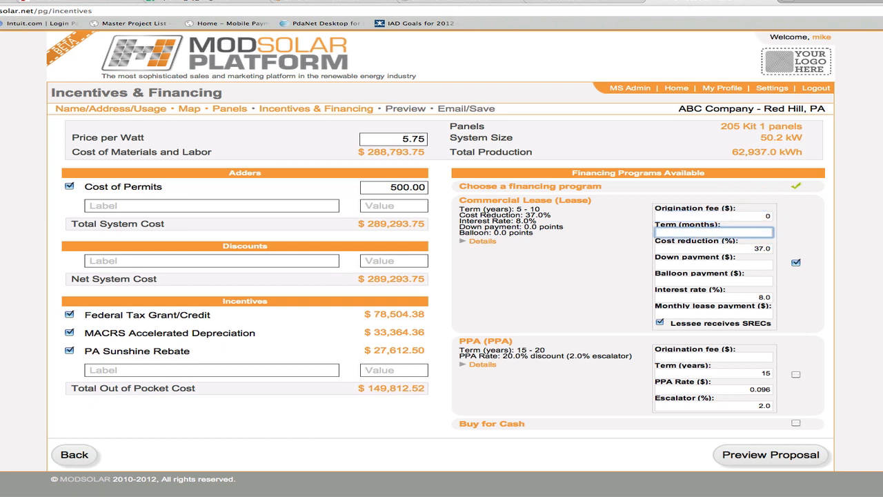
{"action": "type", "text": "120"}
{"action": "key", "text": "Tab"}
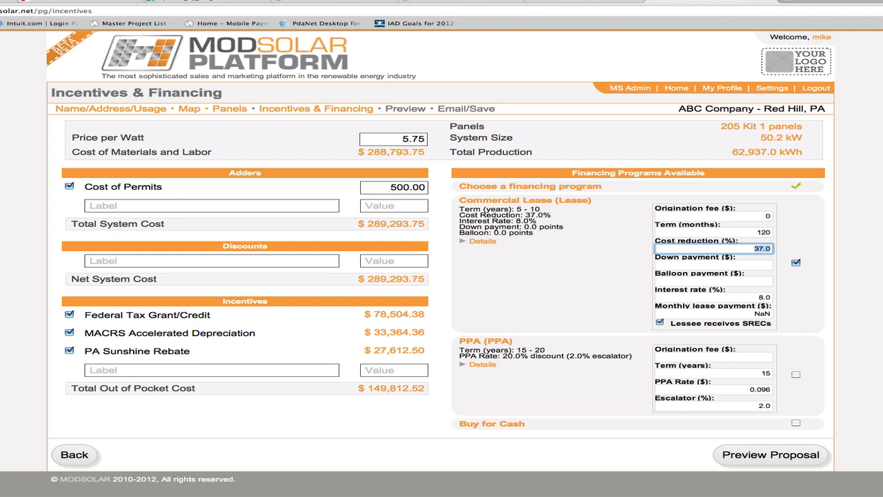
- Set the lease's down payment and balloon payment to 0, keeping the default cost reduction and interest rate
{"action": "key", "text": "Tab"}
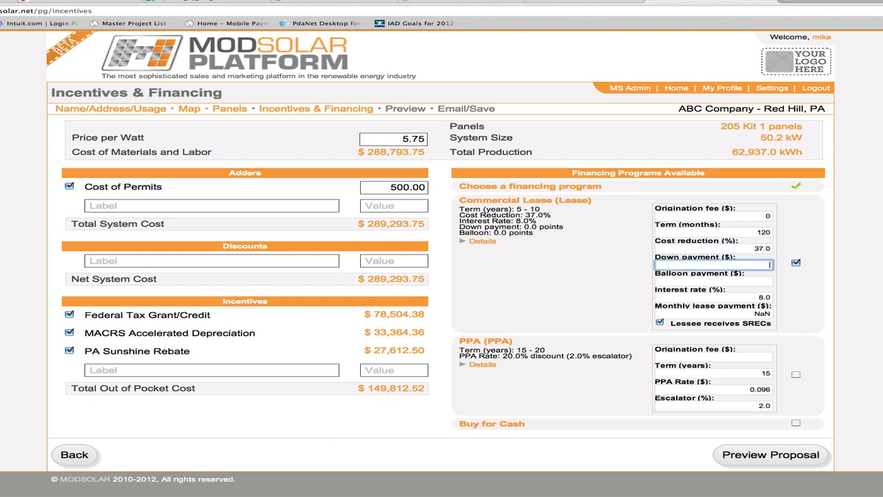
{"action": "type", "text": "0"}
{"action": "key", "text": "Tab"}
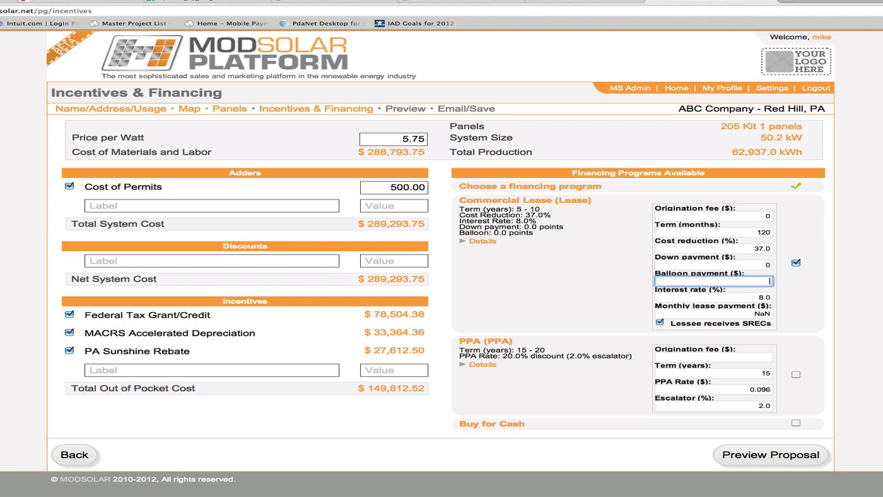
{"action": "key", "text": "Tab"}
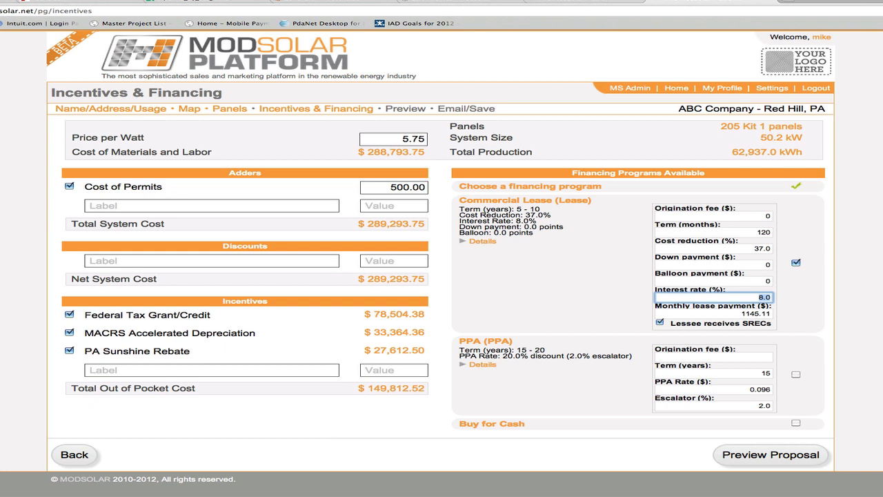
{"action": "left_click", "coordinate": [785, 318]}
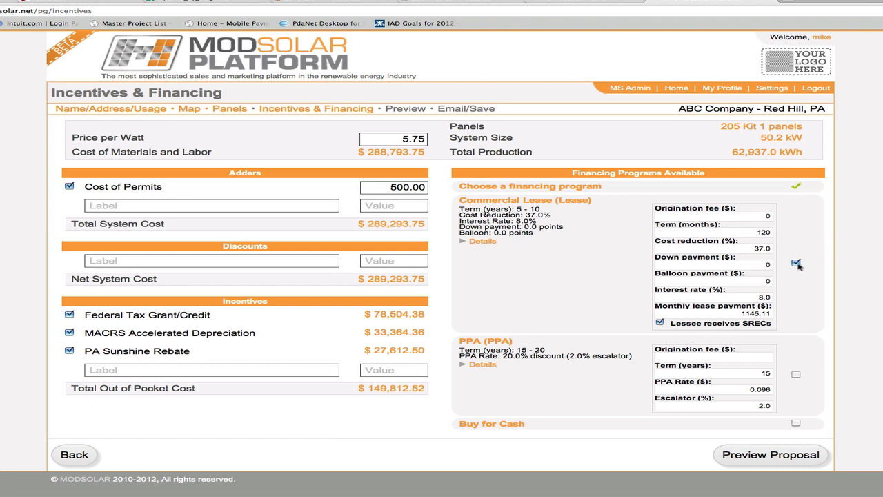
- Try the PPA and Buy for Cash options, and reselect the Commercial Lease program
{"action": "left_click", "coordinate": [797, 375]}
{"action": "left_click", "coordinate": [797, 422]}
{"action": "left_click", "coordinate": [796, 263]}
{"action": "left_click_drag", "start_coordinate": [397, 141], "coordinate": [429, 140]}
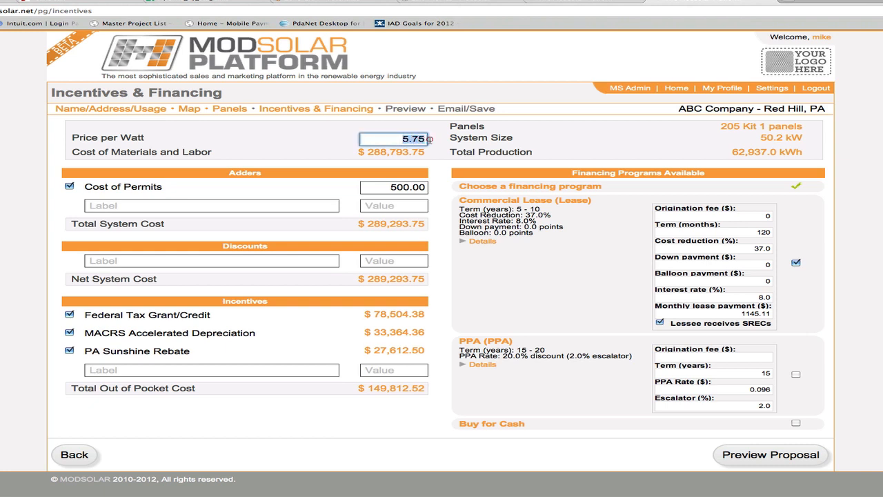
{"action": "left_click", "coordinate": [797, 318]}
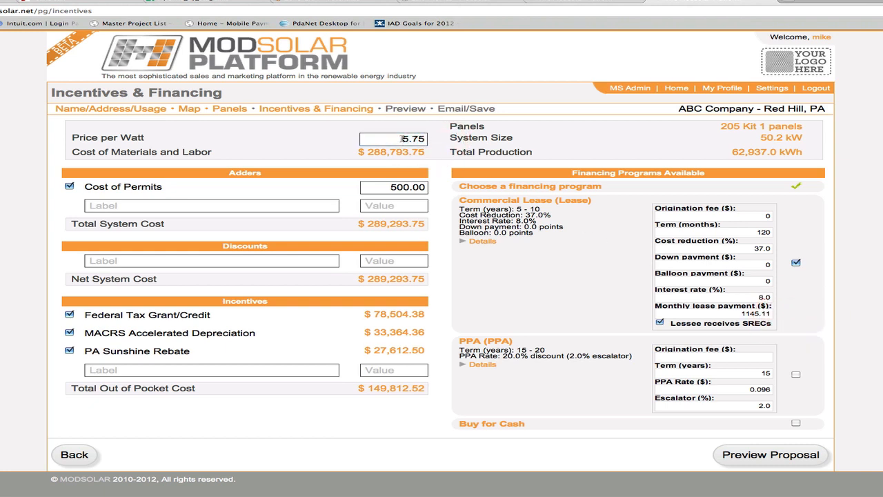
- Set the price per watt to 3.50
{"action": "left_click_drag", "start_coordinate": [402, 139], "coordinate": [431, 138]}
{"action": "key", "text": "BackSpace"}
{"action": "type", "text": "3."}
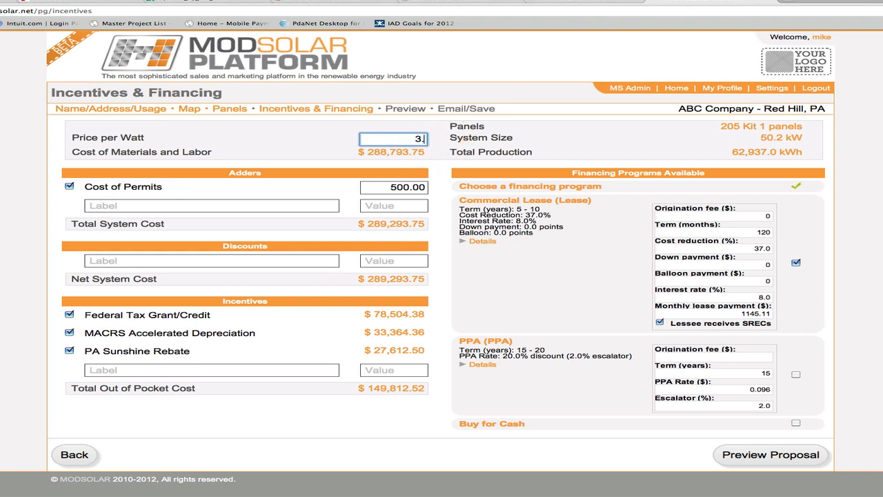
{"action": "type", "text": "50"}
{"action": "key", "text": "Tab"}
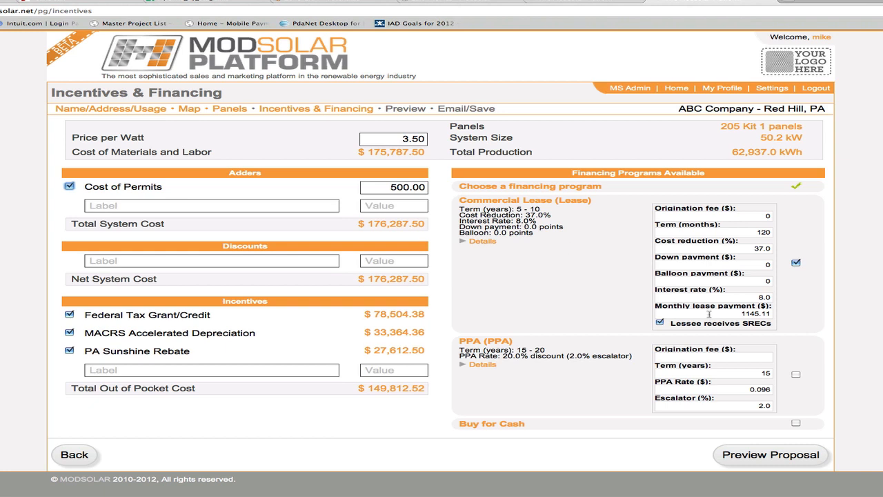
- Set the Commercial Lease's monthly payment to $710.40
{"action": "left_click", "coordinate": [711, 314]}
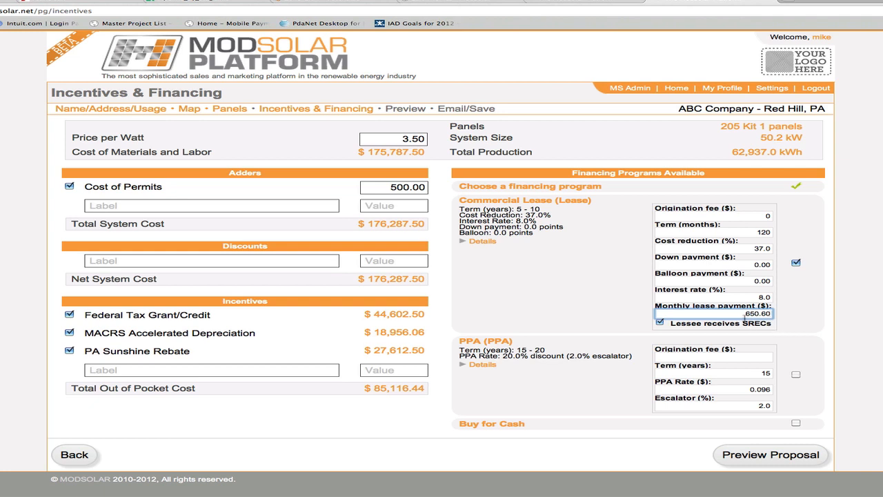
{"action": "left_click_drag", "start_coordinate": [742, 315], "coordinate": [774, 313]}
{"action": "type", "text": "710.40"}
{"action": "key", "text": "Tab"}
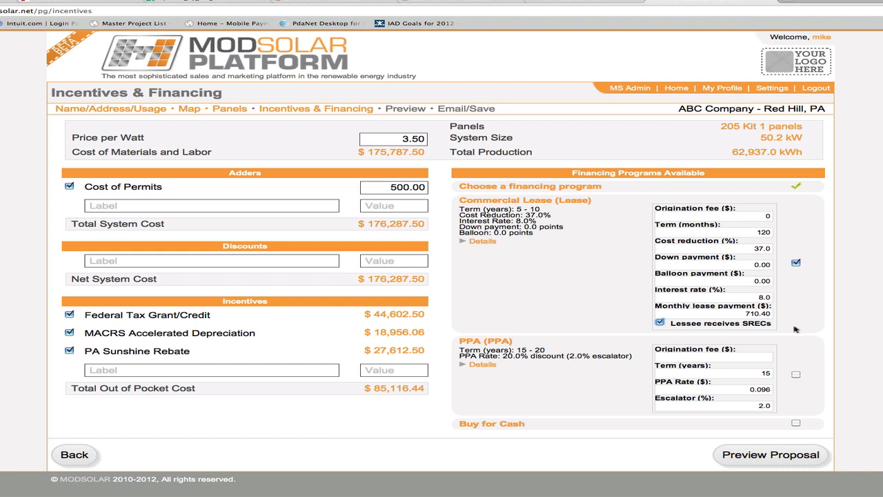
- Generate the proposal preview and look over its lease and energy production summary
{"action": "left_click", "coordinate": [773, 450]}
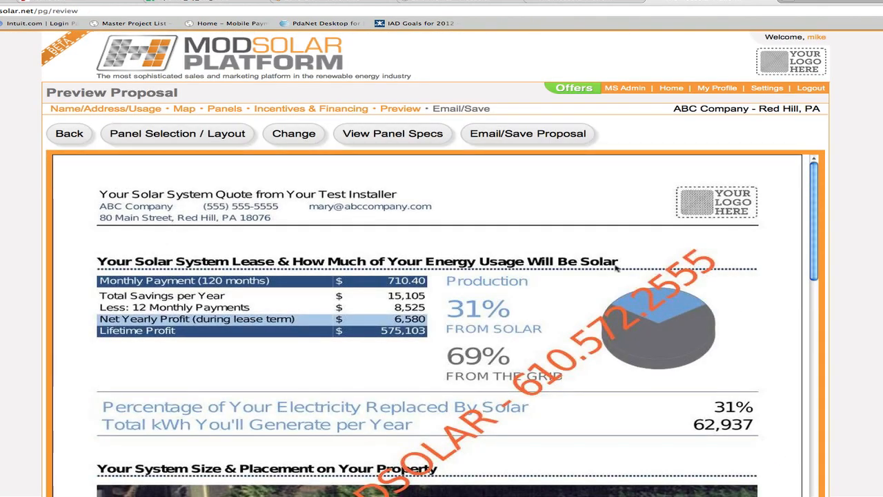
{"action": "scroll", "coordinate": [616, 269], "scroll_direction": "down", "scroll_amount": 2}
{"action": "scroll", "coordinate": [613, 269], "scroll_direction": "up", "scroll_amount": 1}
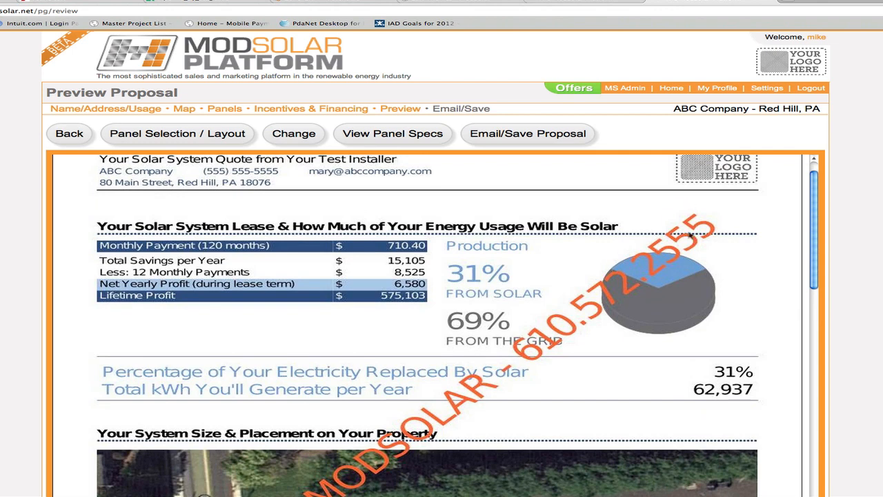
- Look through the lease proposal's panel placement, savings charts, lifetime profit and environmental benefit sections
{"action": "scroll", "coordinate": [597, 339], "scroll_direction": "down", "scroll_amount": 5}
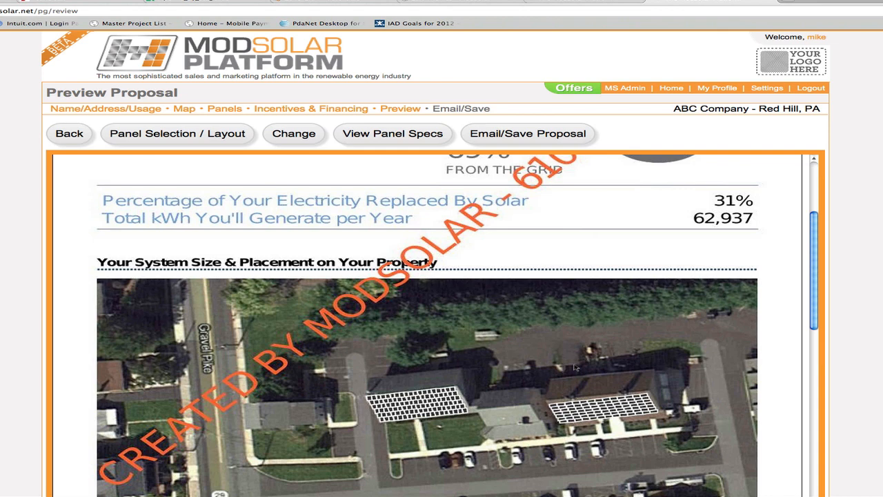
{"action": "scroll", "coordinate": [575, 368], "scroll_direction": "up", "scroll_amount": 5}
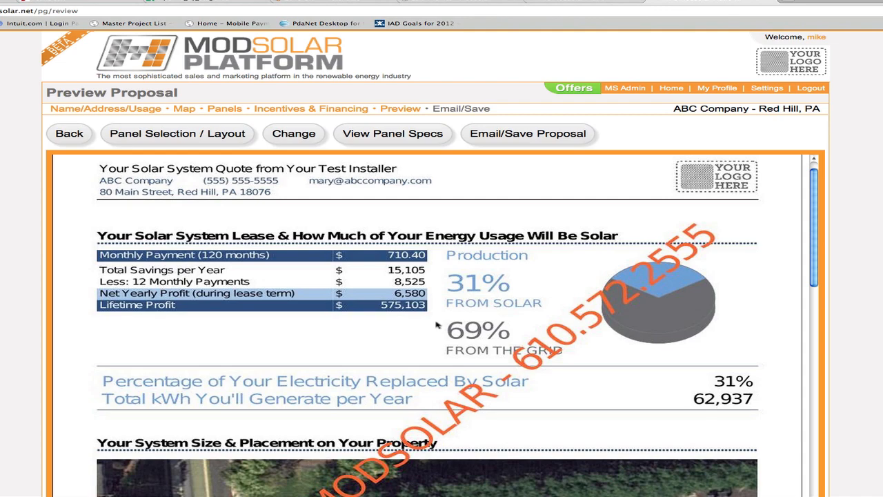
{"action": "scroll", "coordinate": [436, 324], "scroll_direction": "down", "scroll_amount": 15}
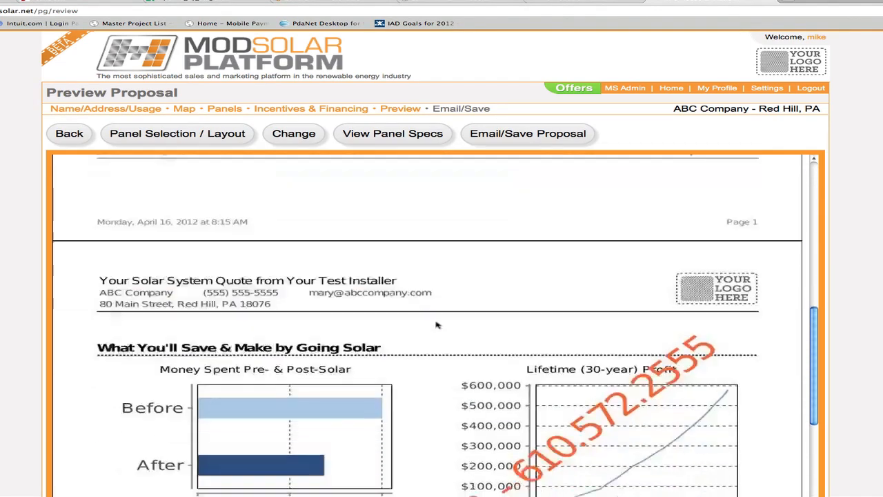
{"action": "scroll", "coordinate": [436, 324], "scroll_direction": "down", "scroll_amount": 3}
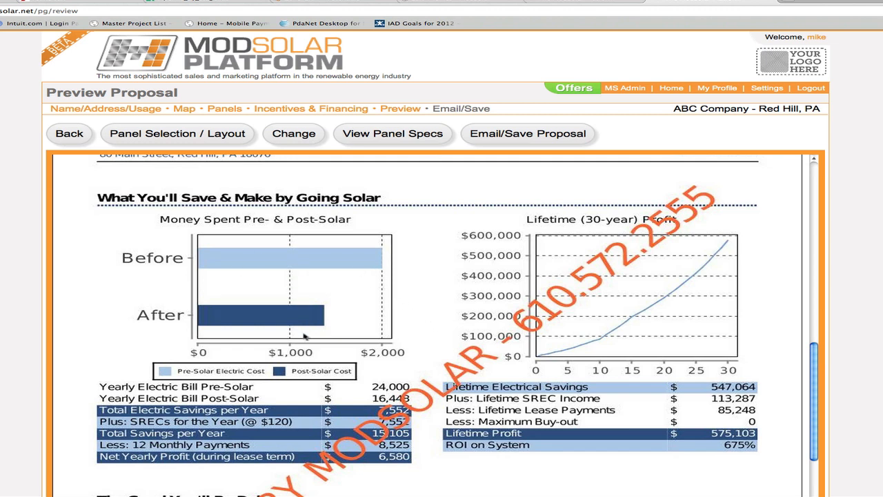
{"action": "scroll", "coordinate": [339, 332], "scroll_direction": "down", "scroll_amount": 2}
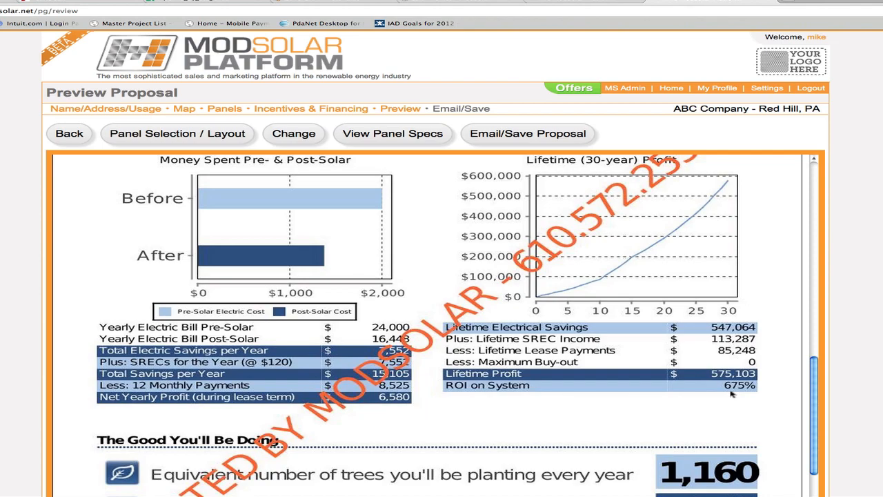
{"action": "scroll", "coordinate": [731, 393], "scroll_direction": "down", "scroll_amount": 5}
{"action": "scroll", "coordinate": [731, 393], "scroll_direction": "up", "scroll_amount": 7}
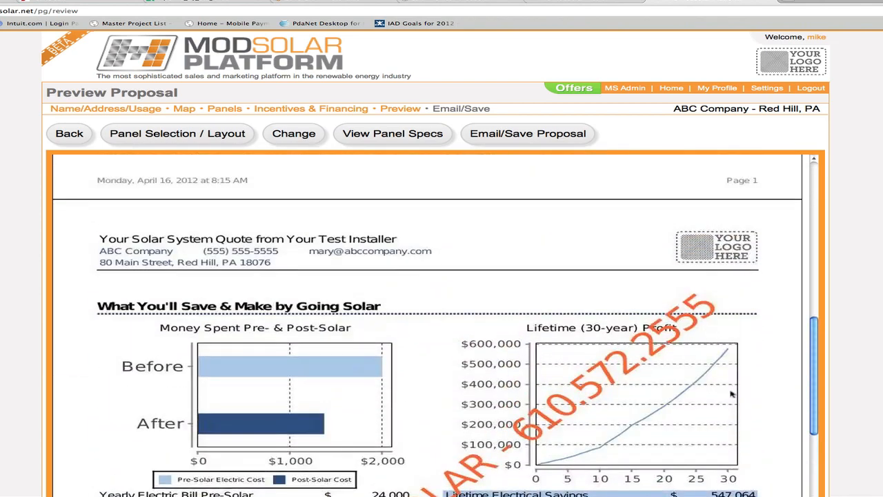
{"action": "scroll", "coordinate": [731, 394], "scroll_direction": "up", "scroll_amount": 8}
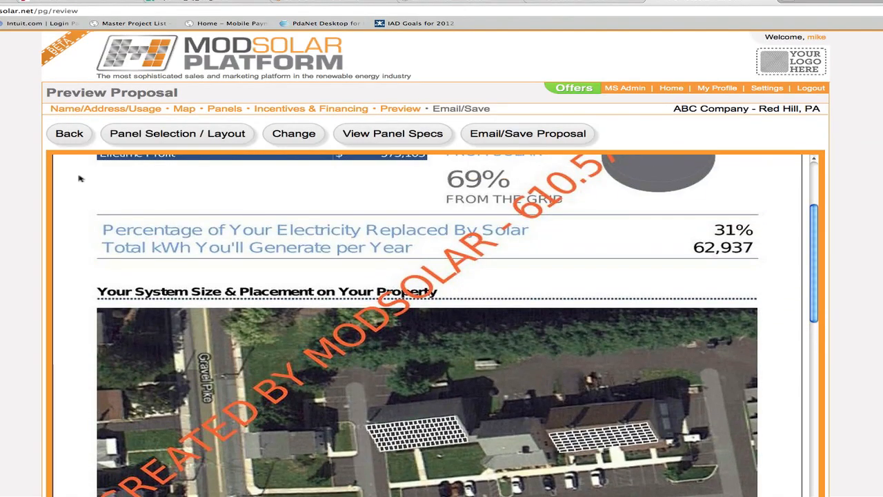
- Return to the financing settings and select the PPA program with a $0 origination fee and a 20-year term
{"action": "left_click", "coordinate": [73, 133]}
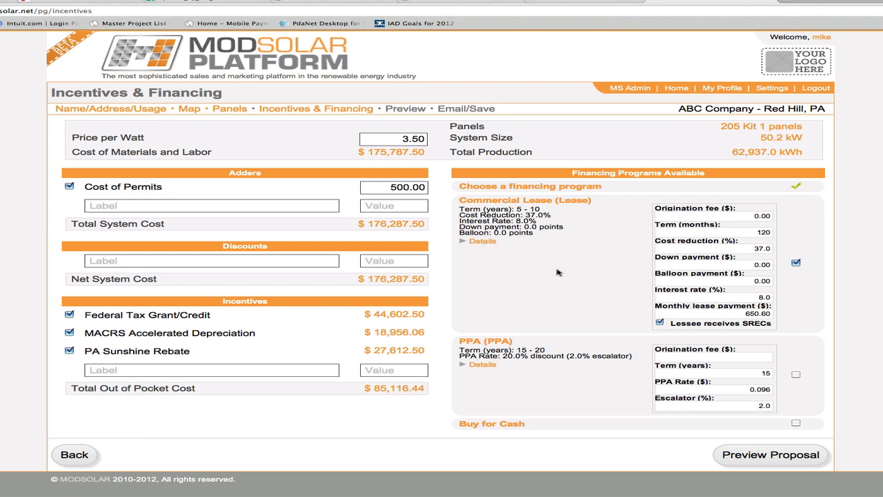
{"action": "left_click", "coordinate": [795, 374]}
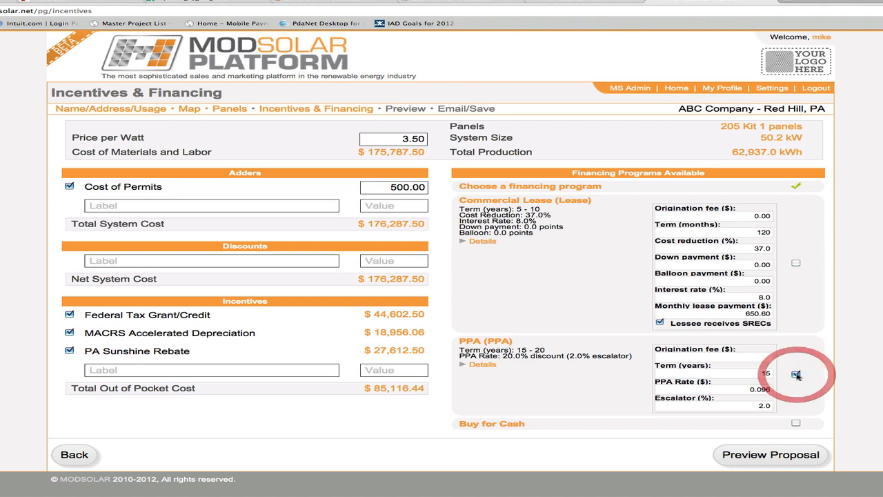
{"action": "left_click", "coordinate": [763, 356]}
{"action": "type", "text": "0"}
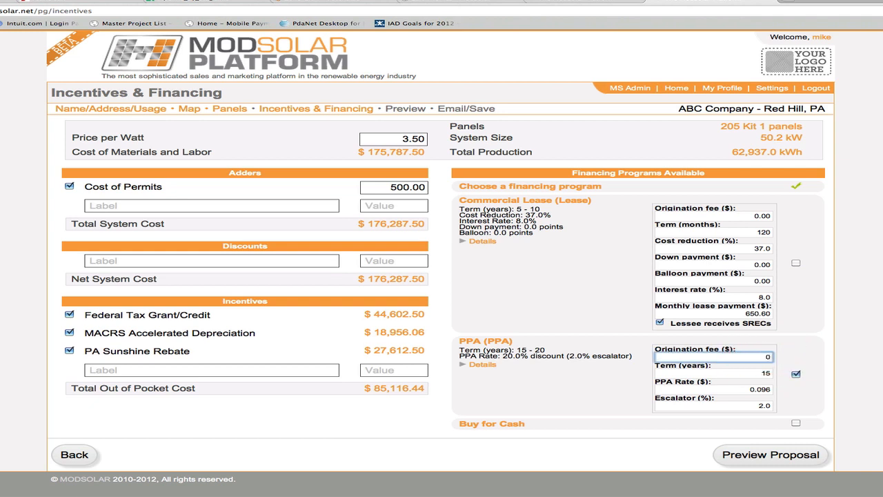
{"action": "key", "text": "Tab"}
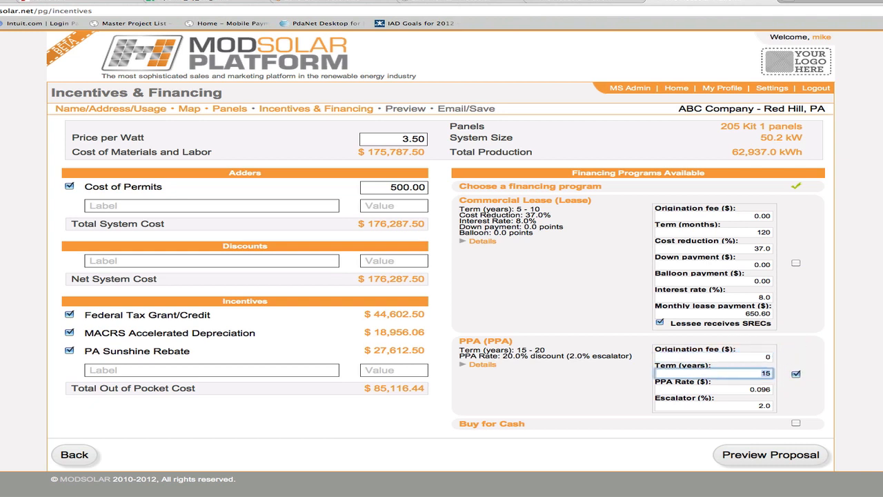
{"action": "type", "text": "20"}
{"action": "key", "text": "Tab"}
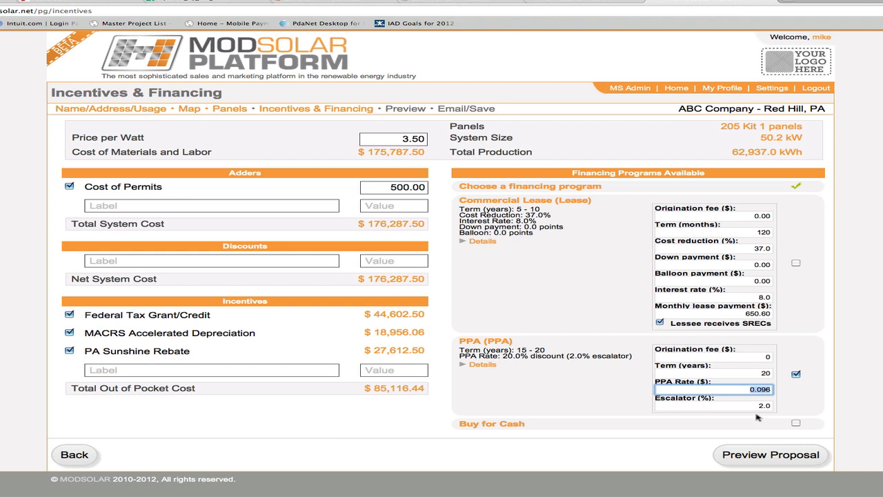
- Generate the PPA proposal preview and look over its monthly savings, panel placement and lifetime savings chart
{"action": "left_click", "coordinate": [770, 453]}
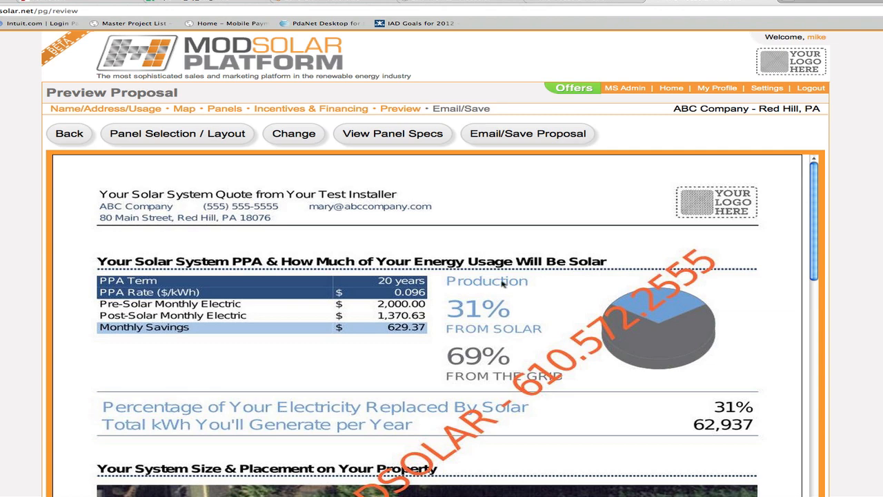
{"action": "scroll", "coordinate": [450, 311], "scroll_direction": "down", "scroll_amount": 2}
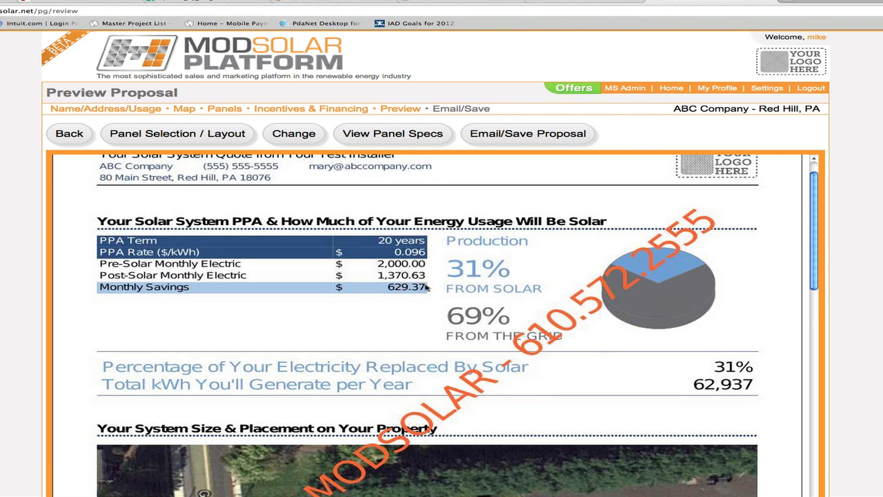
{"action": "scroll", "coordinate": [411, 294], "scroll_direction": "down", "scroll_amount": 3}
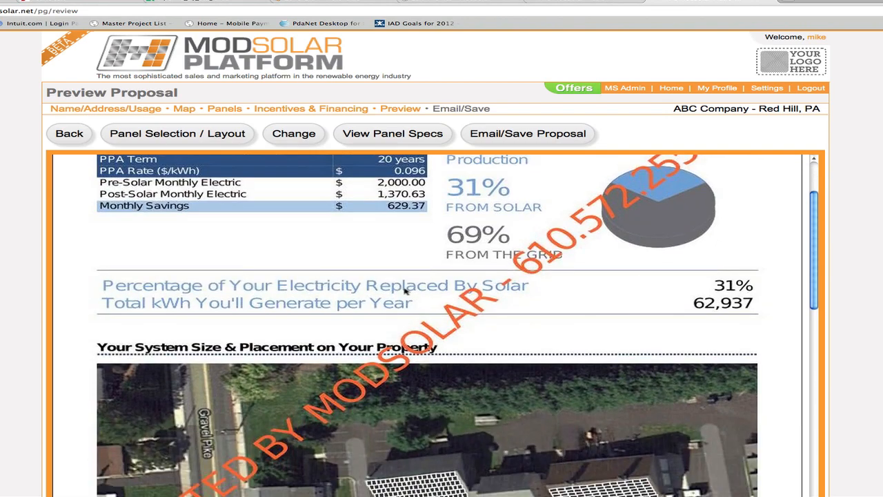
{"action": "scroll", "coordinate": [406, 292], "scroll_direction": "down", "scroll_amount": 20}
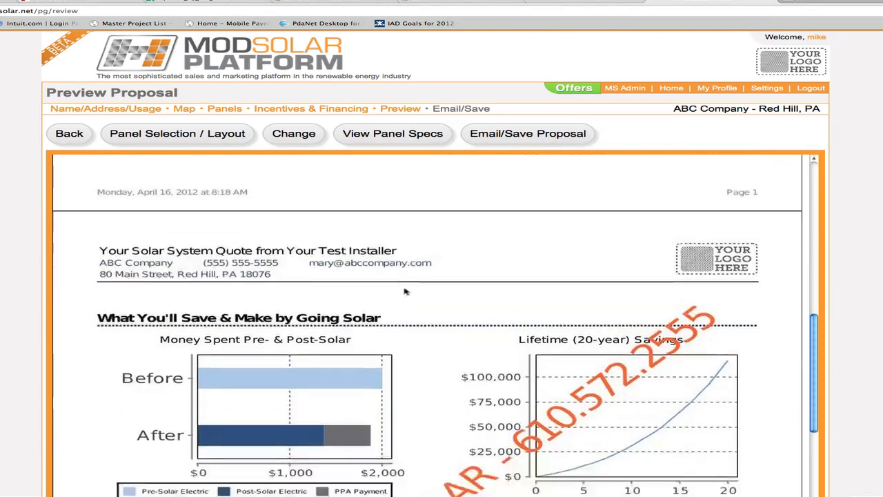
{"action": "scroll", "coordinate": [405, 292], "scroll_direction": "down", "scroll_amount": 2}
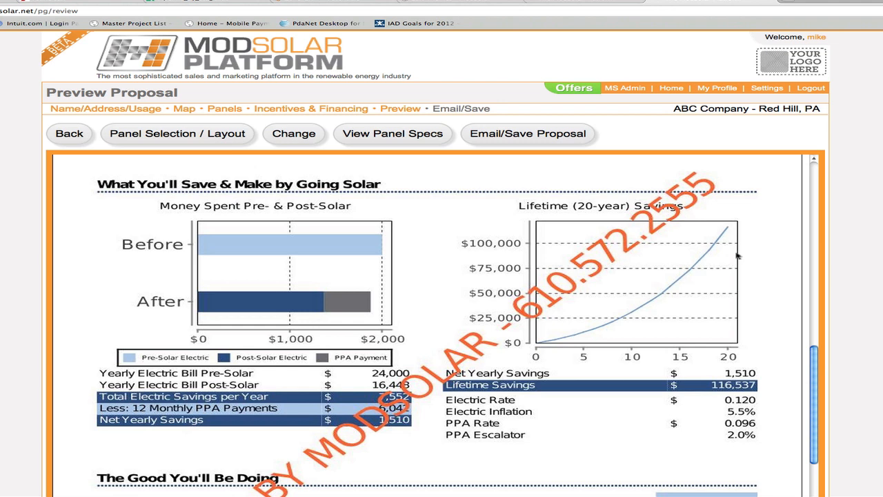
- Save the PPA proposal and open the ABC Company lead's details from the leads list
{"action": "left_click", "coordinate": [540, 132]}
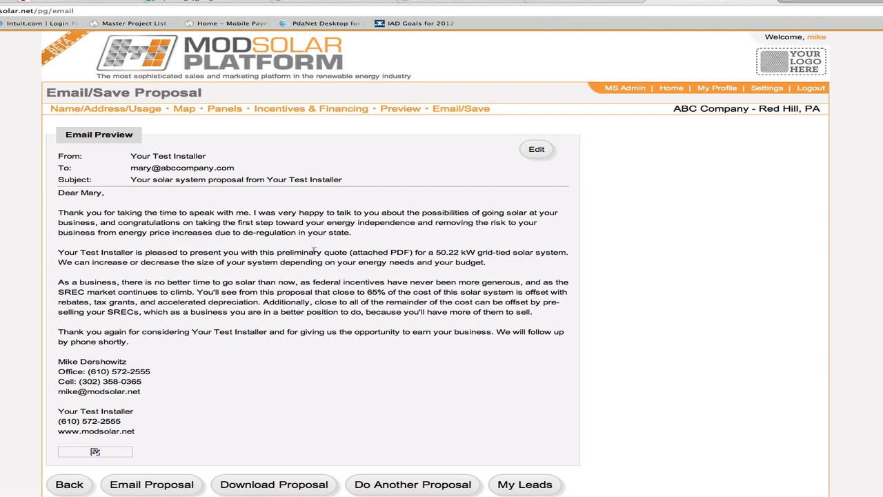
{"action": "left_click", "coordinate": [524, 484]}
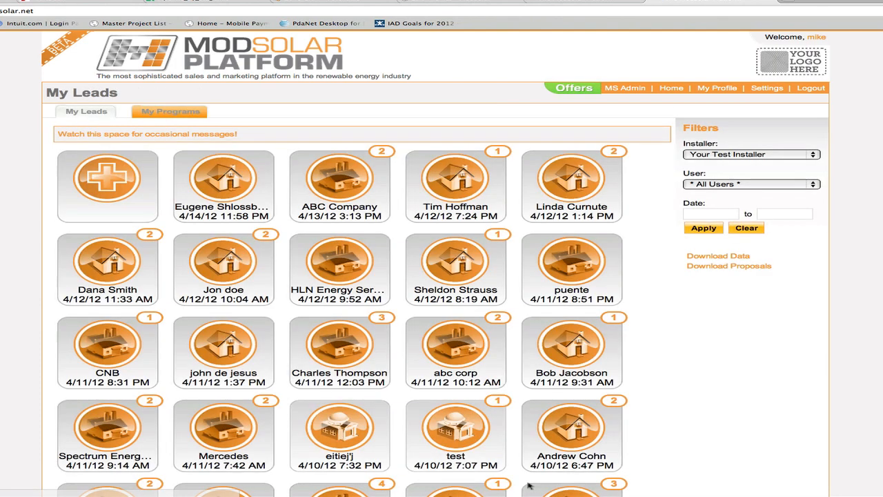
{"action": "left_click", "coordinate": [381, 165]}
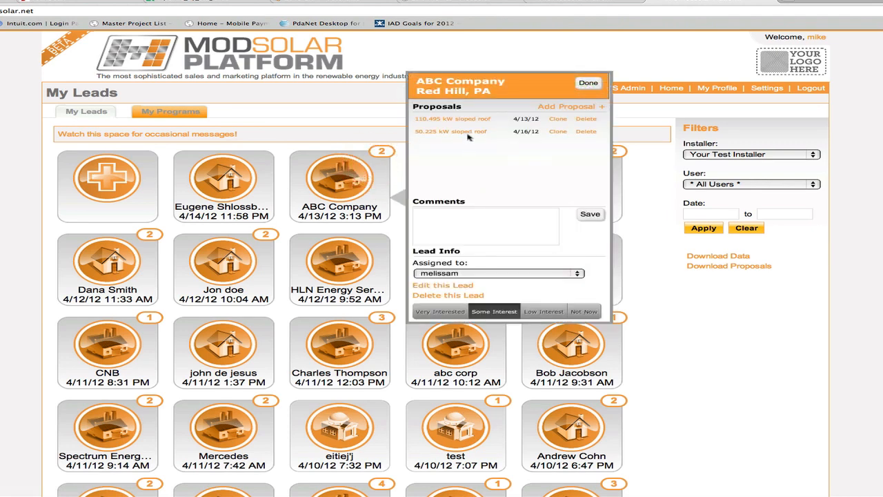
- View the lead's 50.225 kW sloped roof proposal as a PDF, look through its pages and close it
{"action": "left_click", "coordinate": [468, 133]}
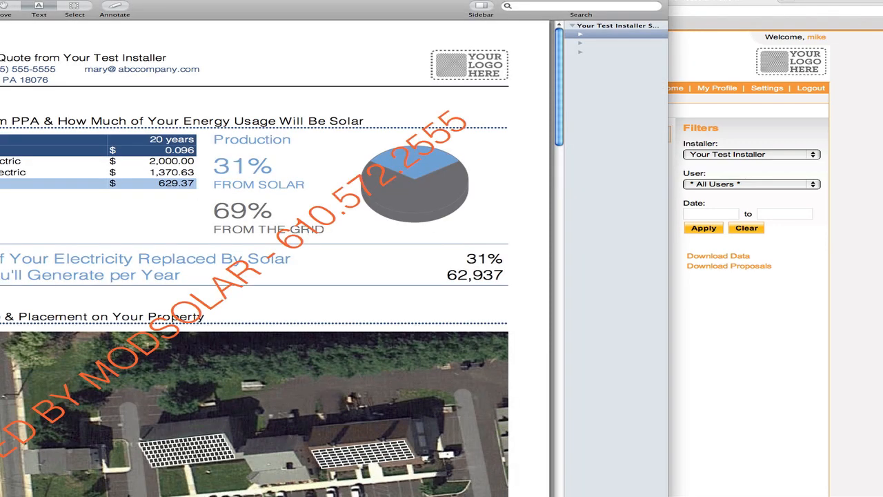
{"action": "scroll", "coordinate": [176, 235], "scroll_direction": "down", "scroll_amount": 3}
{"action": "scroll", "coordinate": [177, 235], "scroll_direction": "down", "scroll_amount": 10}
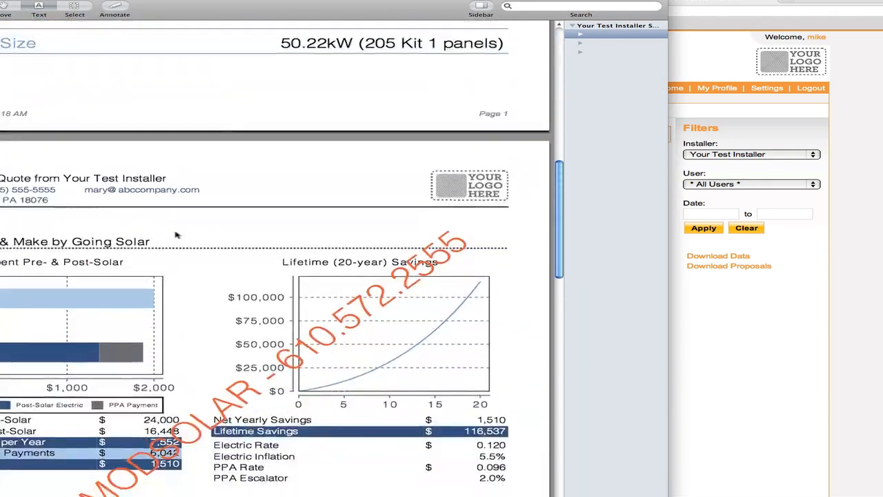
{"action": "key", "text": "super+w"}
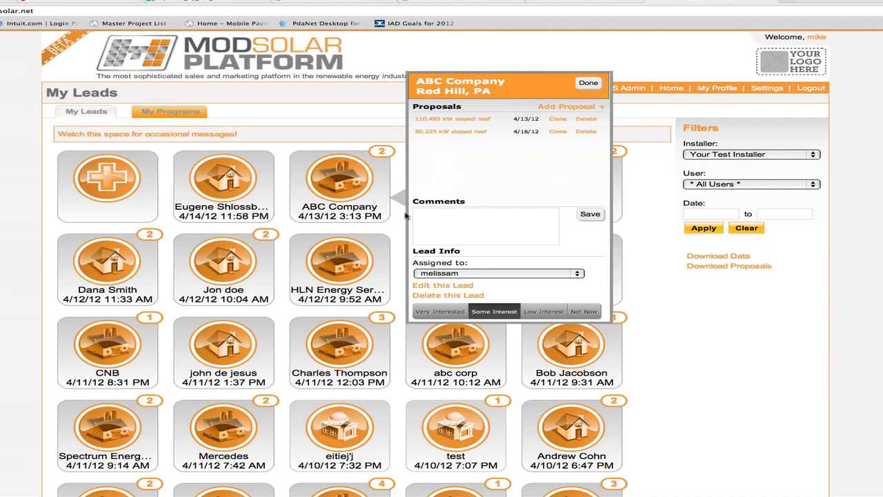
- Clone the 50.225 kW sloped roof proposal and go back to the copy's incentives and financing settings
{"action": "left_click", "coordinate": [558, 138]}
{"action": "left_click", "coordinate": [559, 137]}
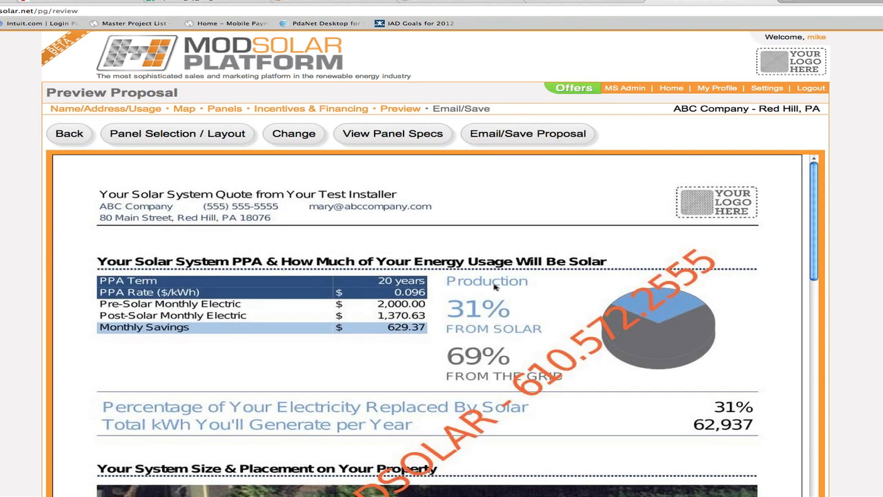
{"action": "left_click", "coordinate": [69, 134]}
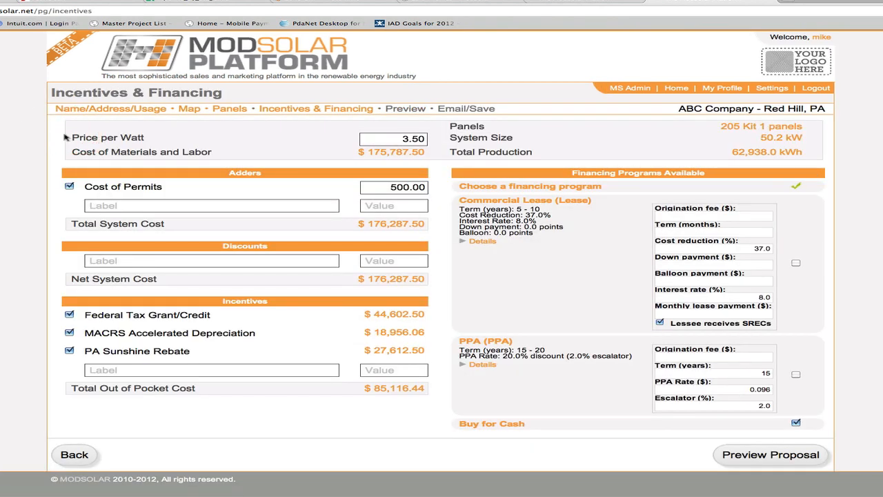
- Choose the Commercial Lease for the cloned proposal, entering 0 for its origination fee and term
{"action": "left_click", "coordinate": [734, 216]}
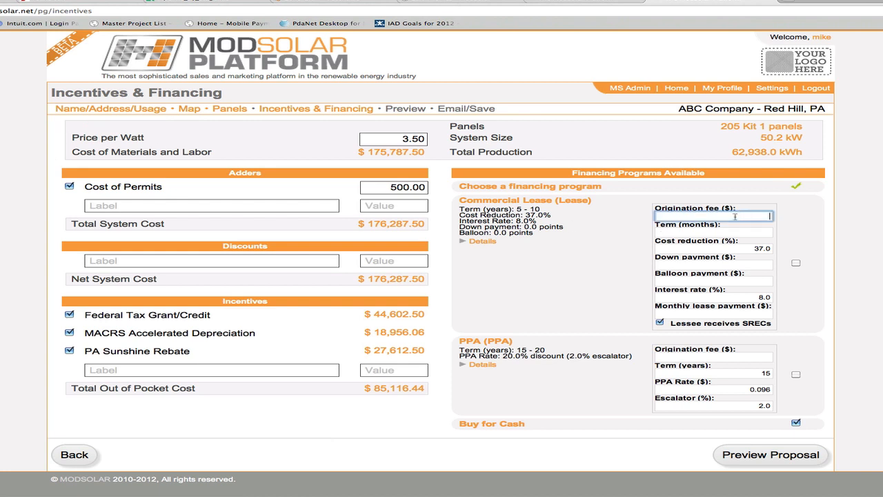
{"action": "type", "text": "0"}
{"action": "key", "text": "Tab"}
{"action": "type", "text": "0"}
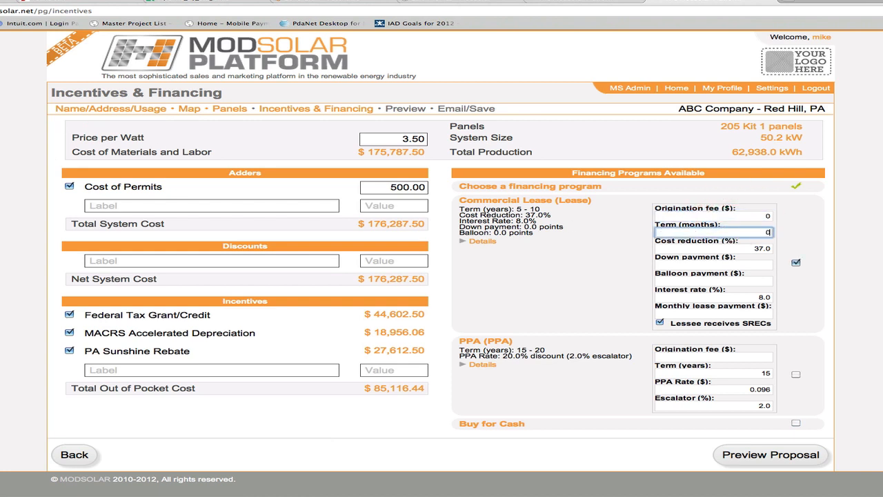
{"action": "key", "text": "Tab"}
{"action": "type", "text": "0"}
{"action": "key", "text": "Tab"}
{"action": "key", "text": "shift+Tab"}
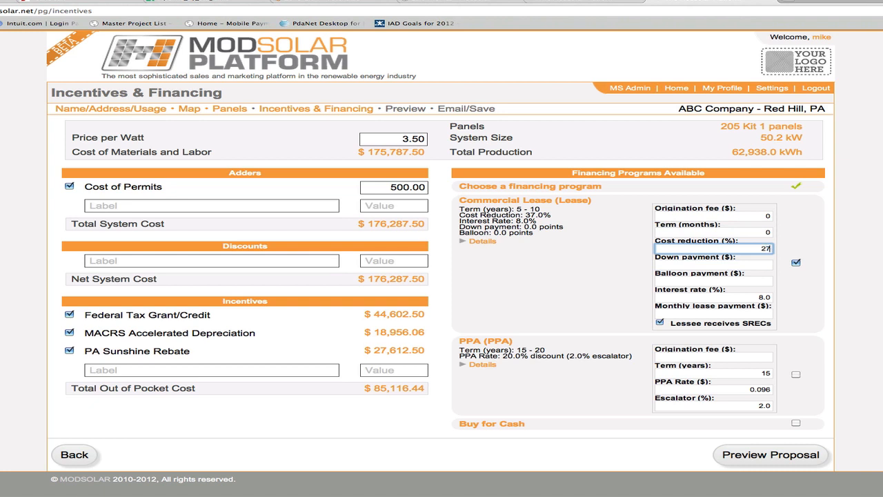
- Set the lease's cost reduction to 37%, with a $0 down payment and $0 balloon payment
{"action": "type", "text": "27"}
{"action": "key", "text": "BackSpace"}
{"action": "key", "text": "BackSpace"}
{"action": "type", "text": "37"}
{"action": "key", "text": "Tab"}
{"action": "type", "text": "0"}
{"action": "key", "text": "Tab"}
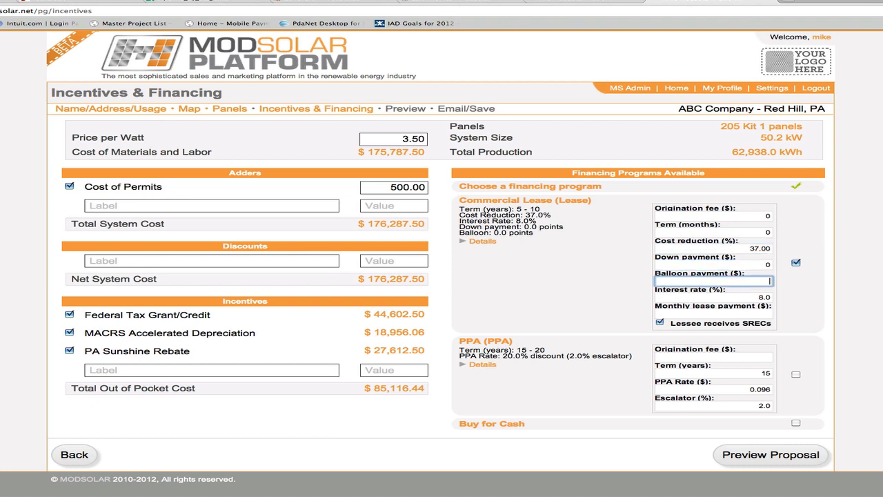
{"action": "type", "text": "0"}
{"action": "key", "text": "Tab"}
{"action": "key", "text": "Tab"}
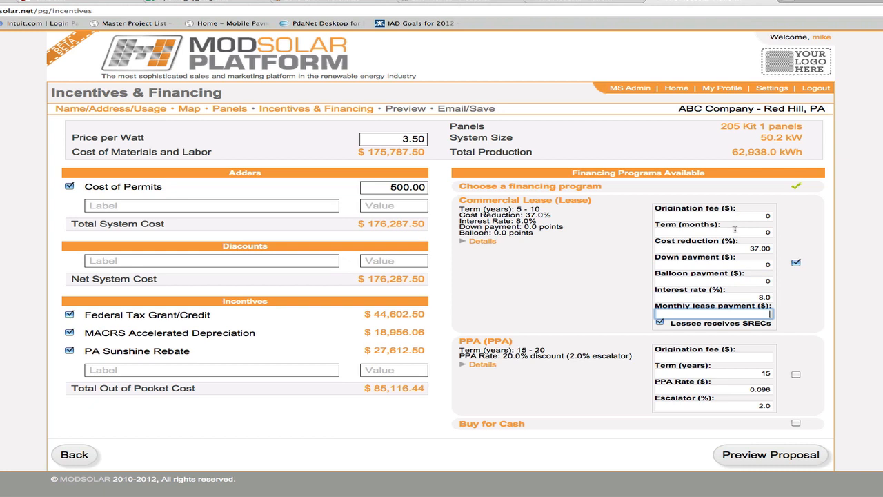
{"action": "key", "text": "Tab"}
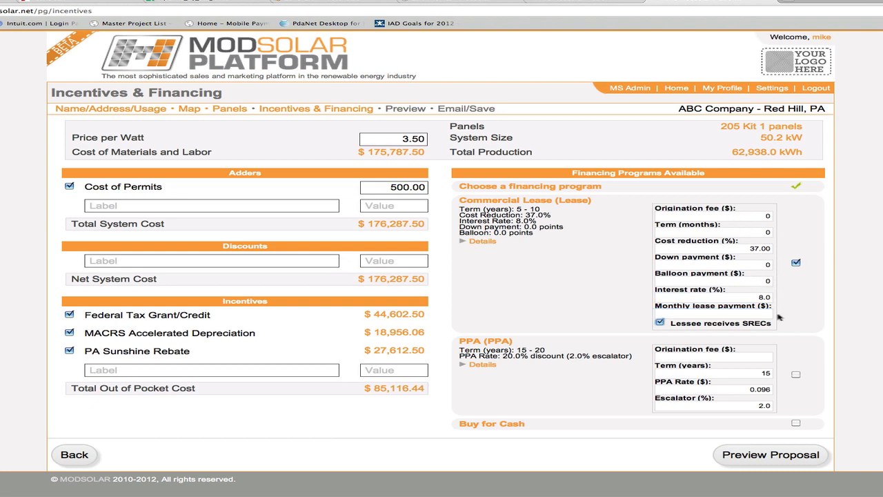
- Try to preview the proposal, and set the Commercial Lease's term to 120 months
{"action": "left_click", "coordinate": [802, 450]}
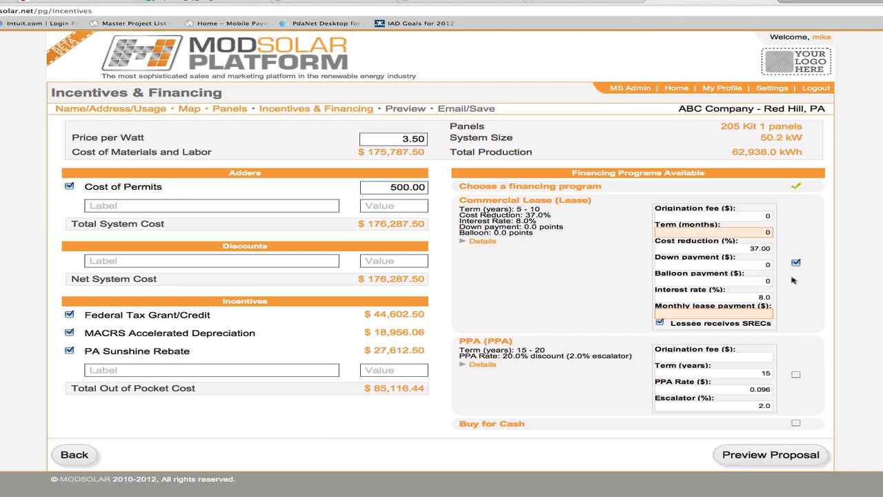
{"action": "left_click", "coordinate": [756, 231]}
{"action": "type", "text": "120"}
{"action": "key", "text": "Tab"}
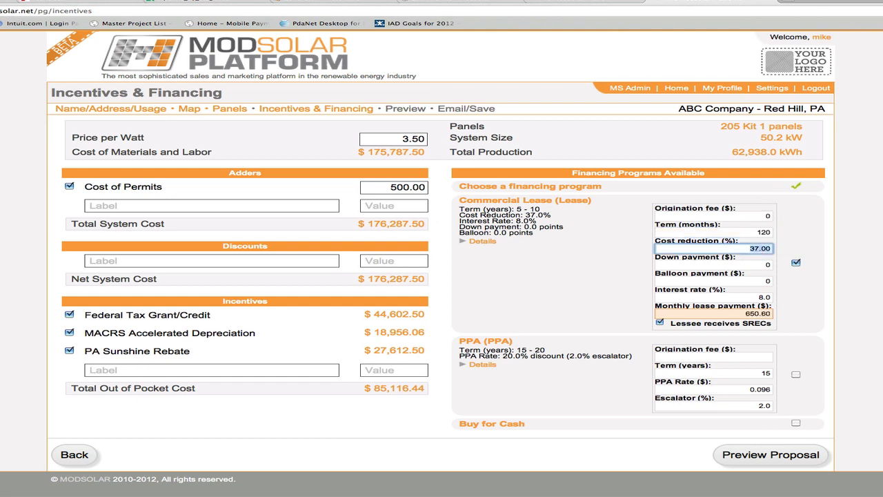
- Generate the cloned lease proposal's preview, save the proposal and return to the leads list
{"action": "left_click", "coordinate": [781, 455]}
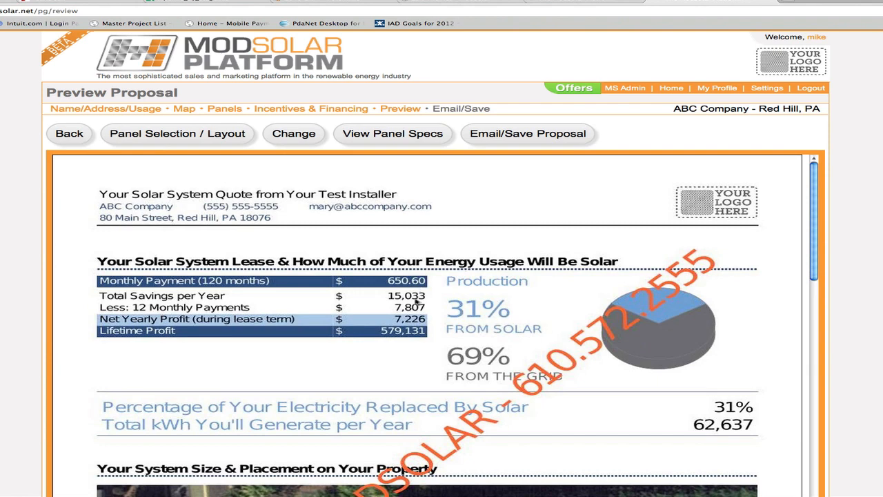
{"action": "left_click", "coordinate": [541, 135]}
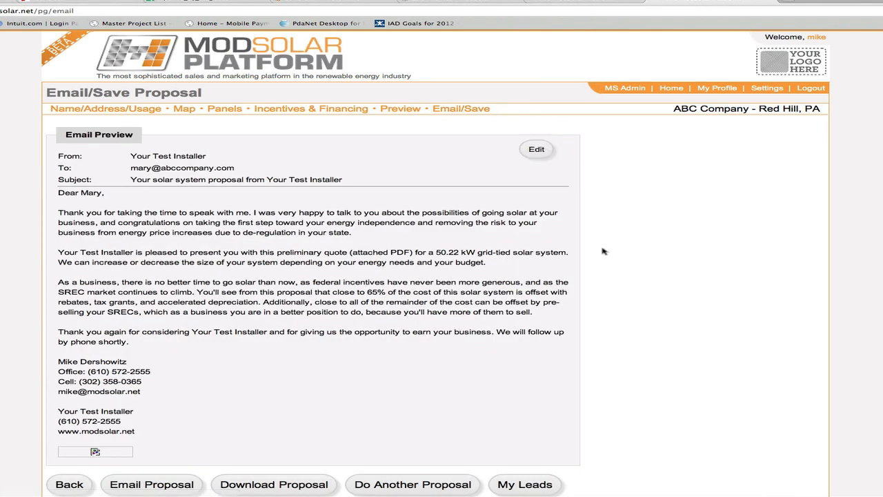
{"action": "left_click", "coordinate": [530, 482]}
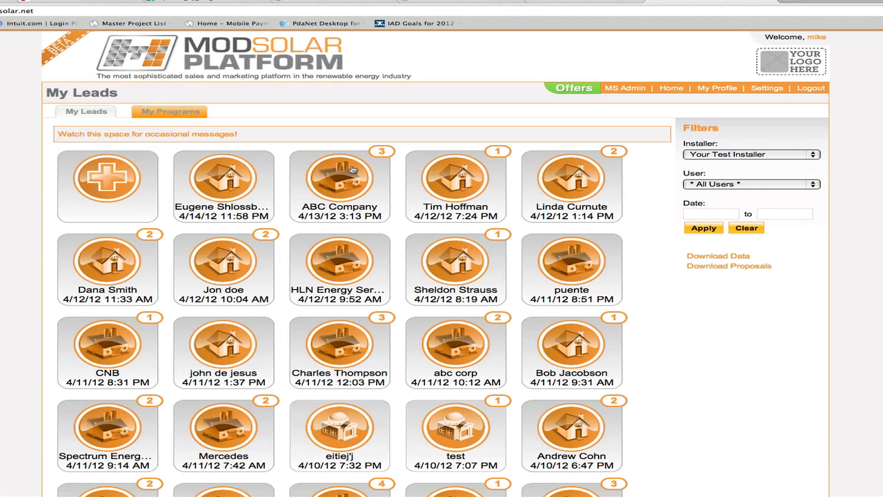
- Open the ABC Company lead's proposals and review the terms of the existing financing programs
{"action": "left_click", "coordinate": [352, 169]}
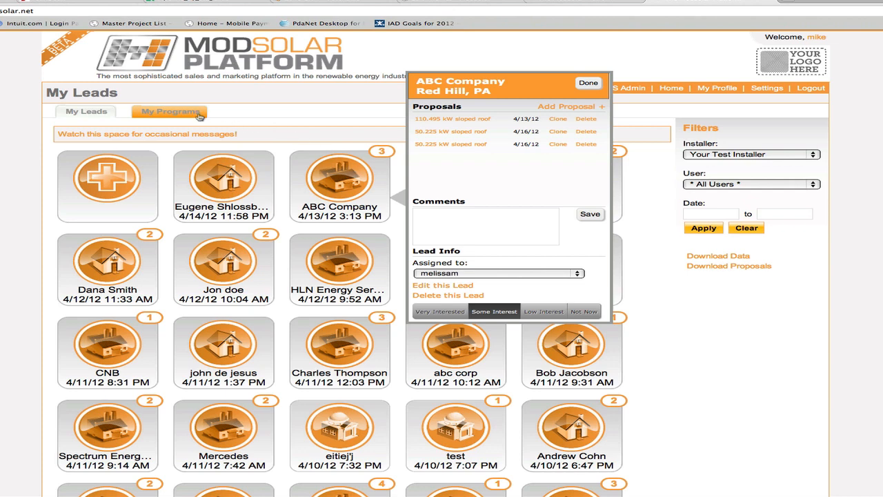
{"action": "left_click", "coordinate": [171, 112]}
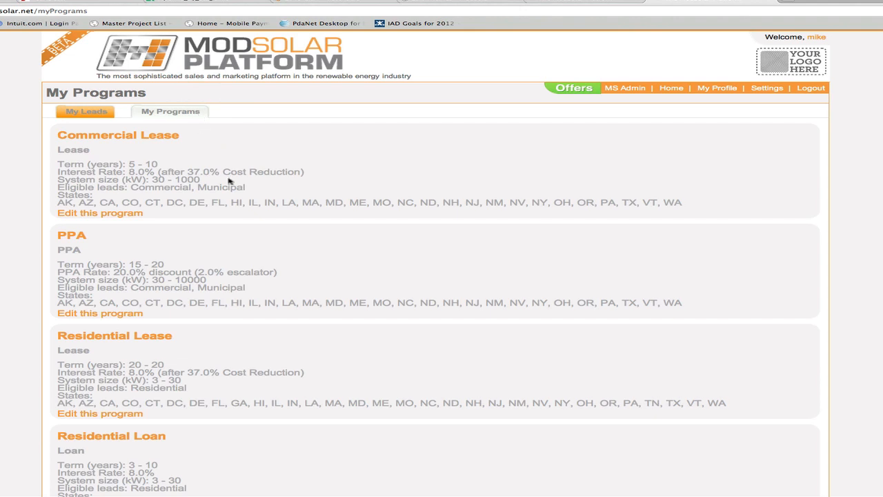
{"action": "scroll", "coordinate": [229, 180], "scroll_direction": "down", "scroll_amount": 2}
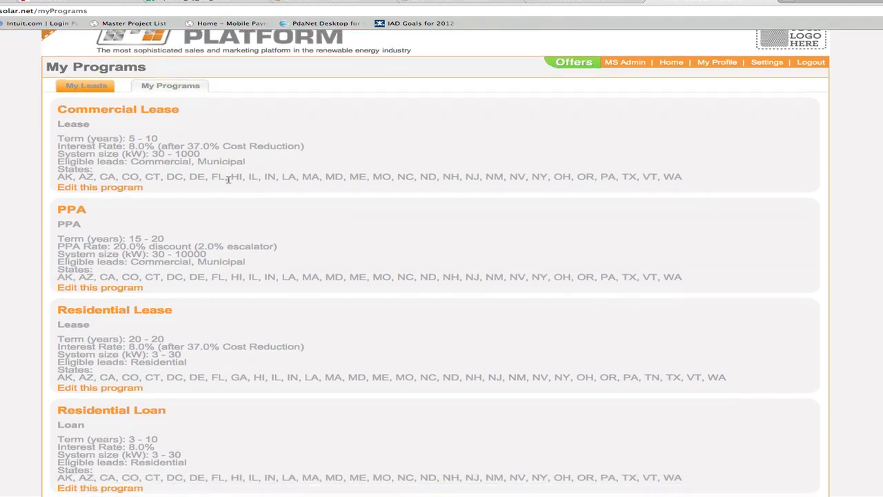
{"action": "scroll", "coordinate": [229, 181], "scroll_direction": "down", "scroll_amount": 2}
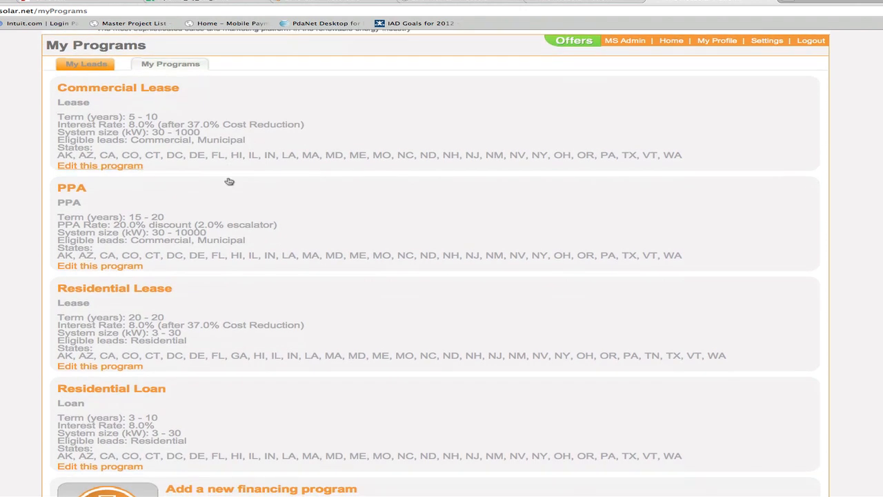
{"action": "scroll", "coordinate": [228, 180], "scroll_direction": "down", "scroll_amount": 2}
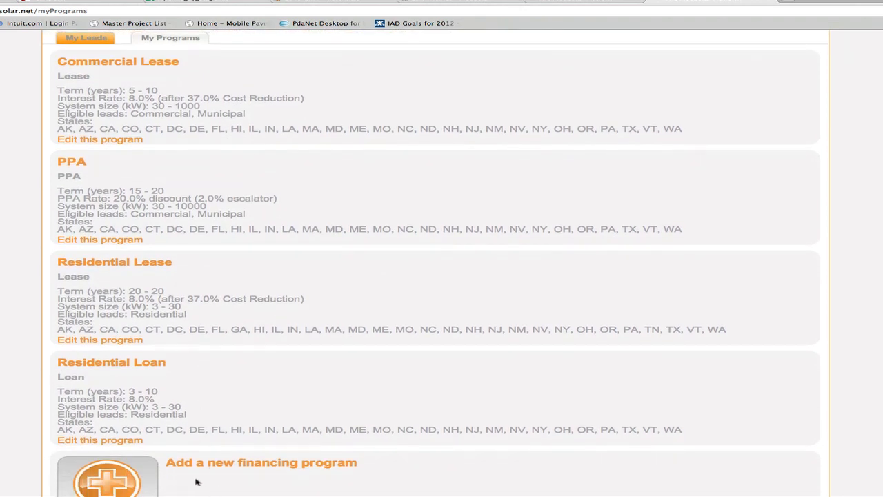
{"action": "scroll", "coordinate": [198, 480], "scroll_direction": "down", "scroll_amount": 1}
{"action": "scroll", "coordinate": [200, 481], "scroll_direction": "up", "scroll_amount": 4}
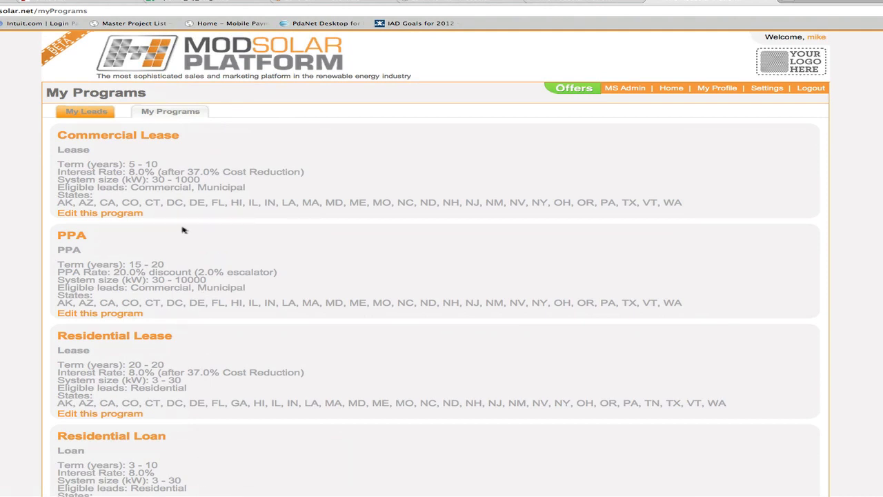
{"action": "scroll", "coordinate": [119, 215], "scroll_direction": "down", "scroll_amount": 5}
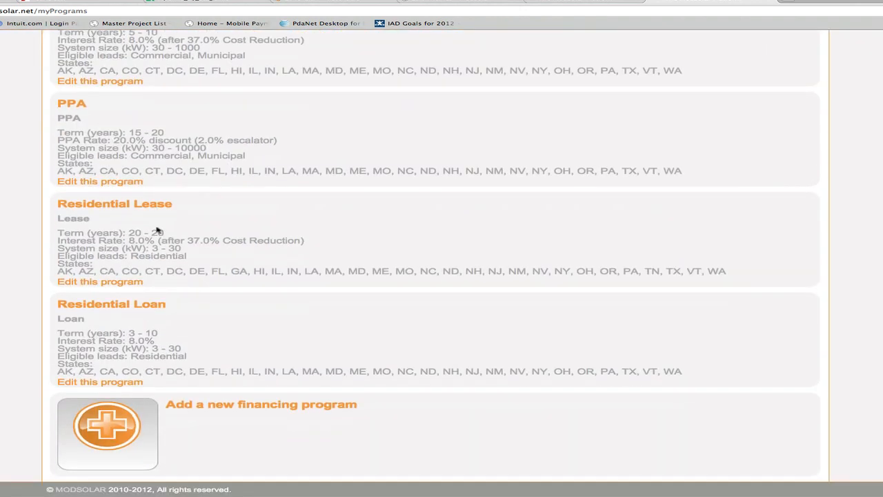
- Start a new financing program based on the Power Purchase type and name it PPA 2
{"action": "left_click", "coordinate": [136, 412]}
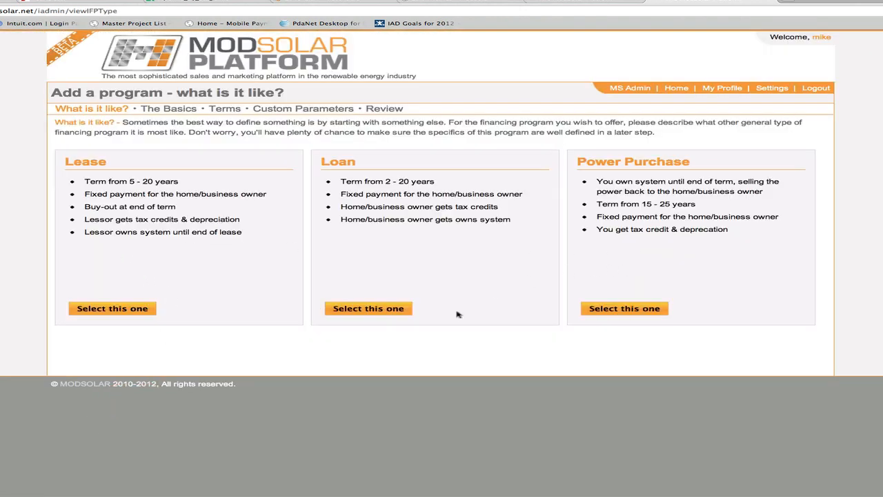
{"action": "left_click", "coordinate": [600, 309]}
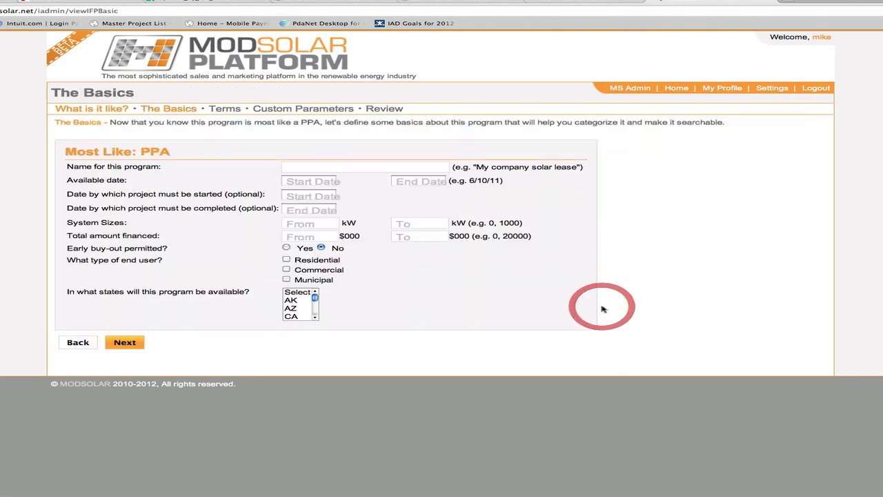
{"action": "left_click", "coordinate": [385, 168]}
{"action": "type", "text": "PPA "}
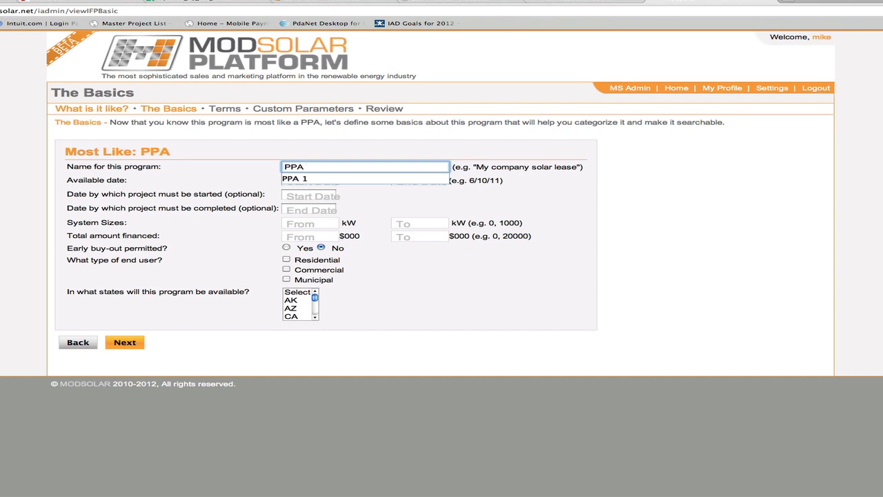
{"action": "type", "text": "2"}
- Set the program's availability from 04/01/2012 to 11/04/2012
{"action": "key", "text": "Tab"}
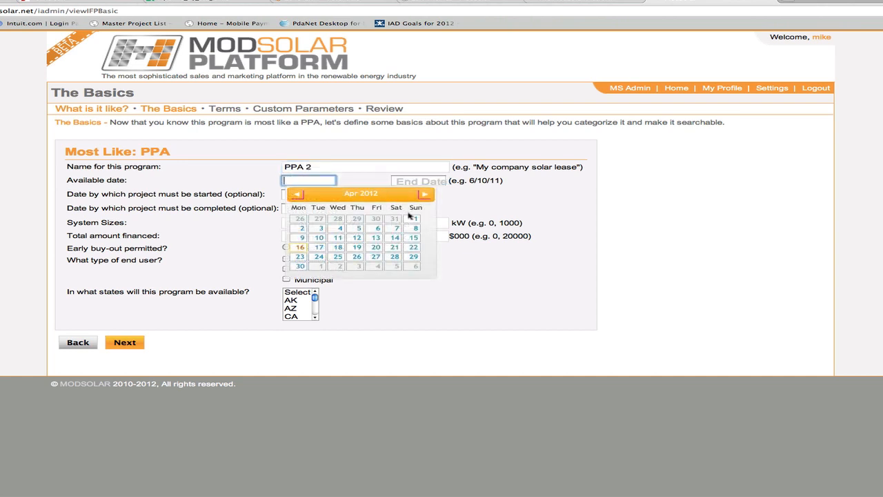
{"action": "left_click", "coordinate": [413, 218]}
{"action": "left_click", "coordinate": [421, 181]}
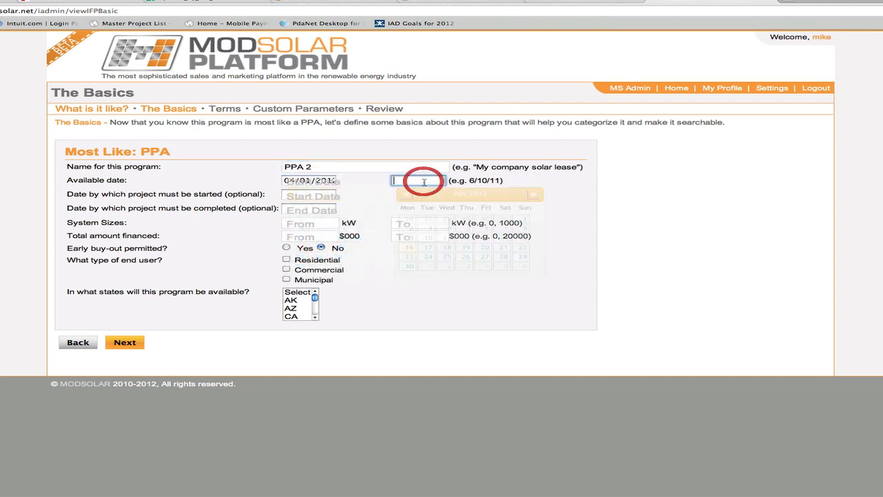
{"action": "left_click", "coordinate": [533, 195]}
{"action": "left_click", "coordinate": [533, 195]}
{"action": "left_click", "coordinate": [533, 194]}
{"action": "left_click", "coordinate": [534, 195]}
{"action": "left_click", "coordinate": [533, 195]}
{"action": "left_click", "coordinate": [533, 194]}
{"action": "left_click", "coordinate": [533, 195]}
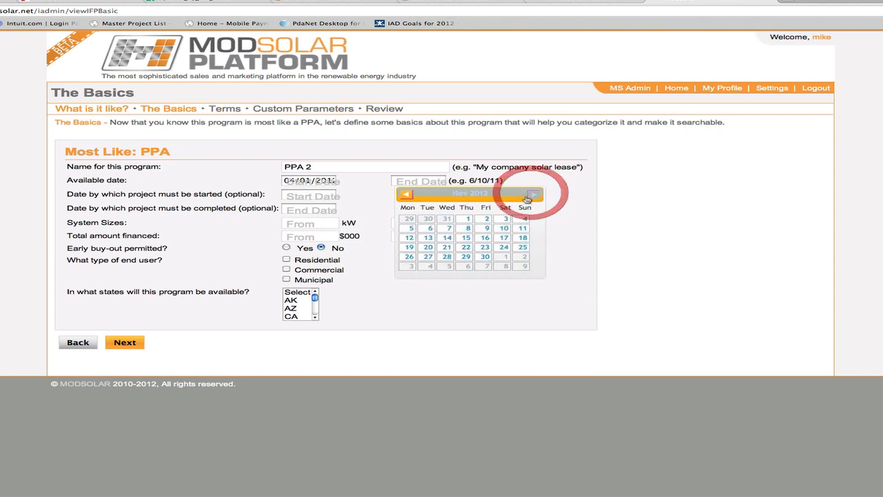
{"action": "left_click", "coordinate": [522, 220]}
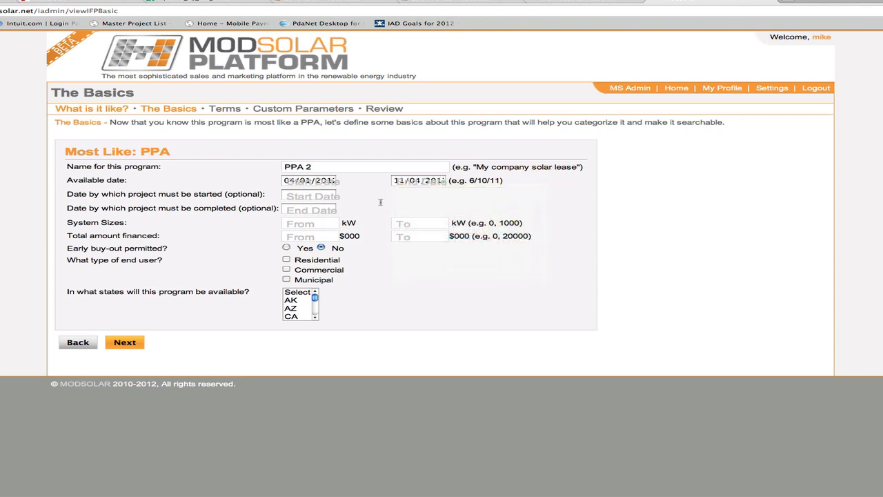
- Set the program's system sizes to 30–3000 kW and its total amount financed to 80–12000 in thousands of dollars
{"action": "left_click", "coordinate": [317, 222]}
{"action": "type", "text": "30"}
{"action": "key", "text": "Tab"}
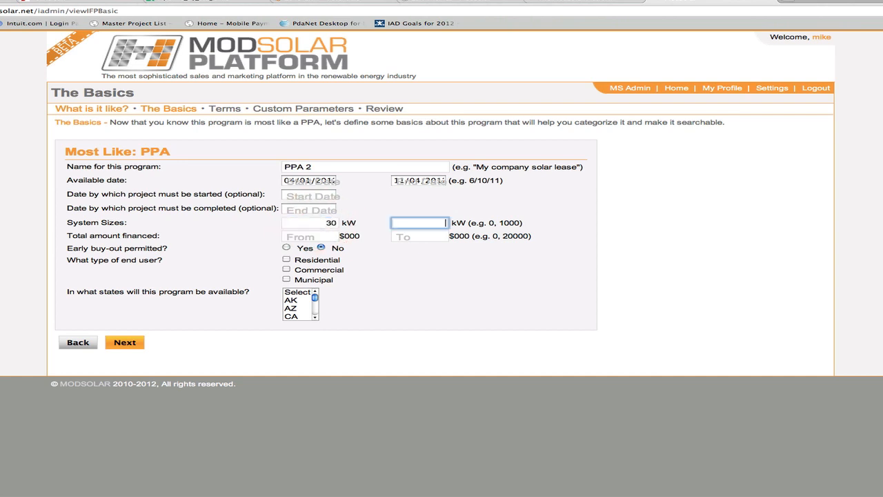
{"action": "type", "text": "3000"}
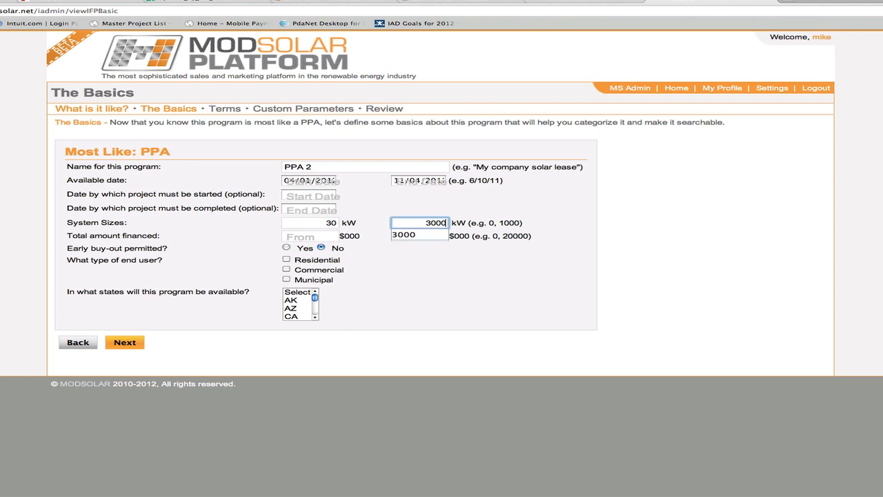
{"action": "key", "text": "Tab"}
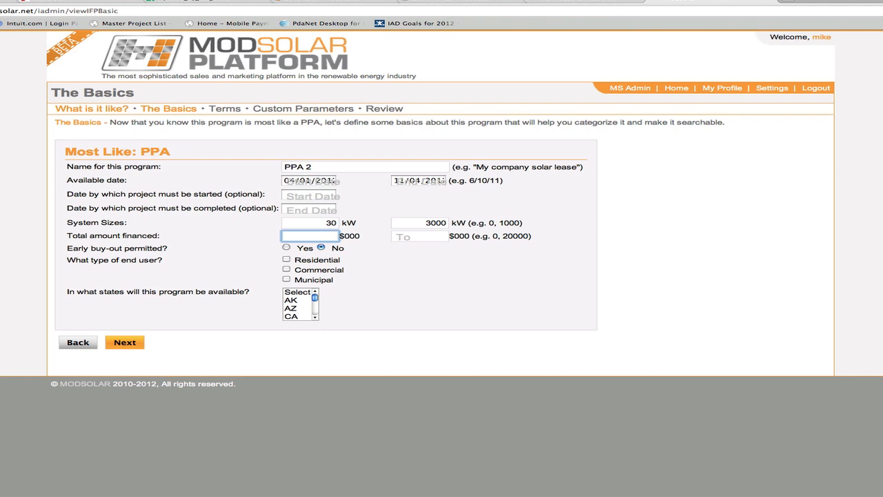
{"action": "type", "text": "80"}
{"action": "key", "text": "Tab"}
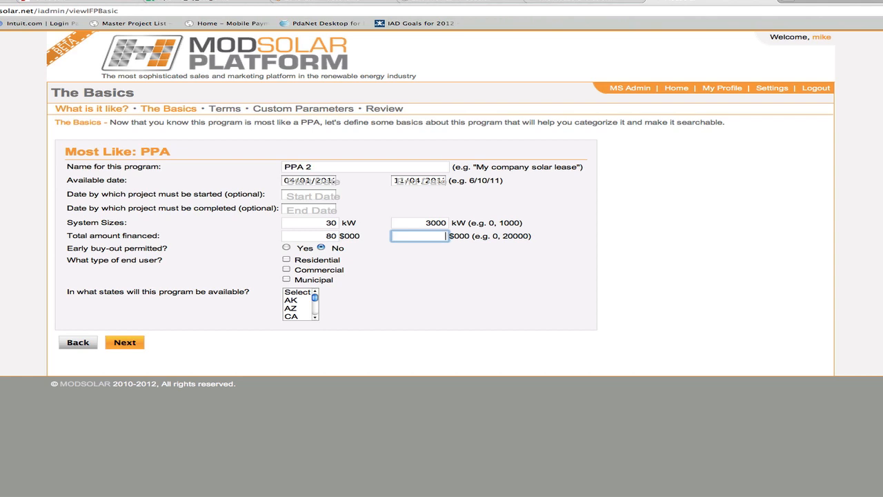
{"action": "type", "text": "12000"}
{"action": "key", "text": "Tab"}
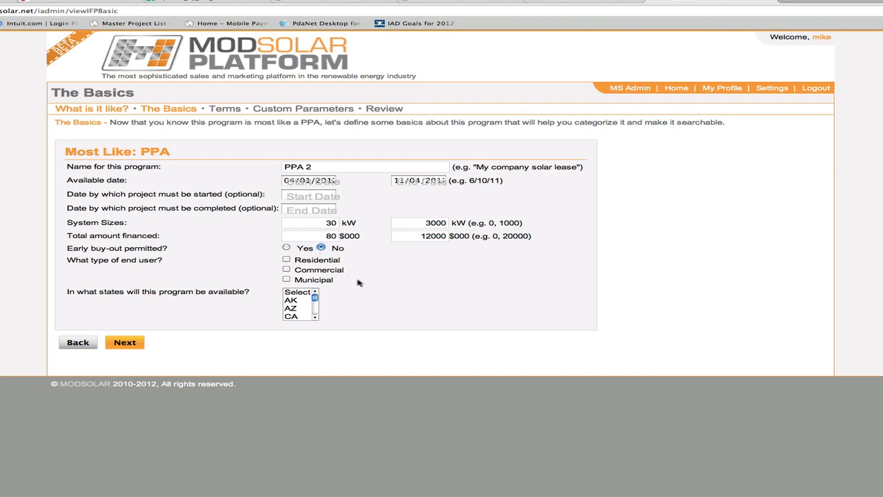
- Make the program available to Commercial and Municipal end users in all states from AK to WA, and proceed to its terms
{"action": "left_click", "coordinate": [286, 269]}
{"action": "left_click", "coordinate": [287, 279]}
{"action": "left_click", "coordinate": [297, 300]}
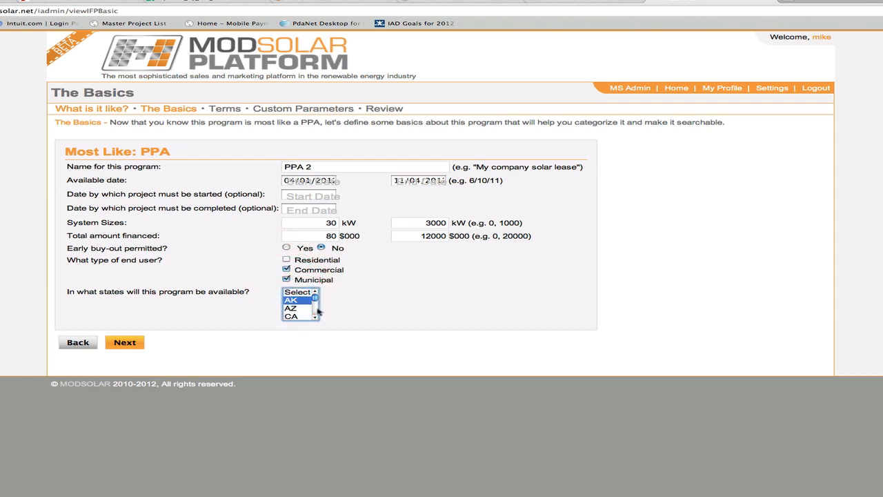
{"action": "left_click_drag", "start_coordinate": [314, 298], "coordinate": [314, 314]}
{"action": "left_click", "coordinate": [304, 316], "text": "shift"}
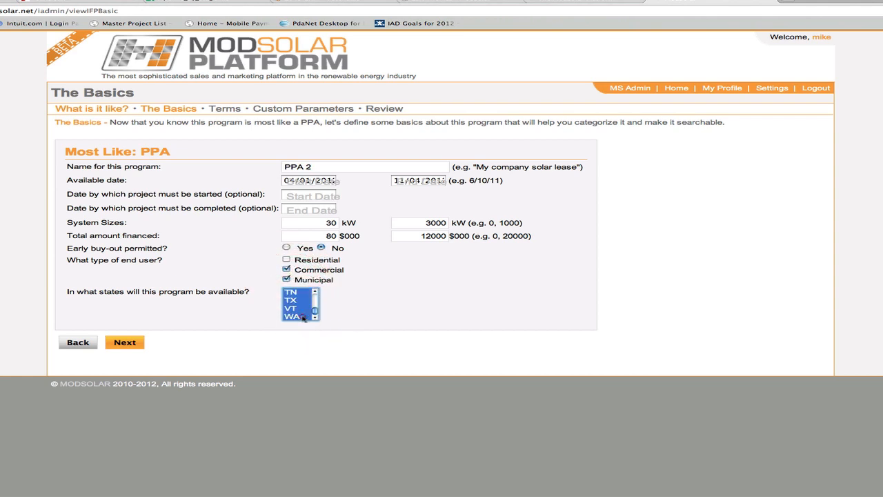
{"action": "left_click", "coordinate": [128, 342]}
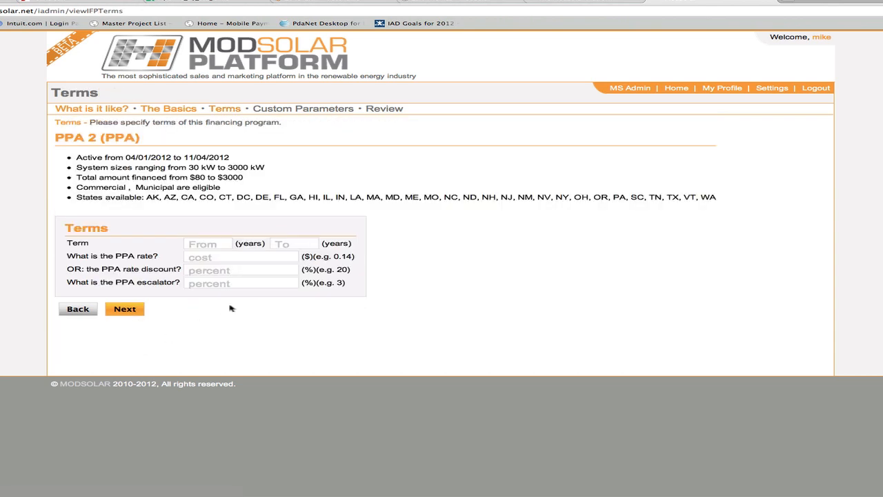
- Set the PPA 2 program's term range to 15–20 years
{"action": "left_click", "coordinate": [217, 245]}
{"action": "type", "text": "15"}
{"action": "key", "text": "Tab"}
{"action": "type", "text": "20"}
{"action": "key", "text": "Tab"}
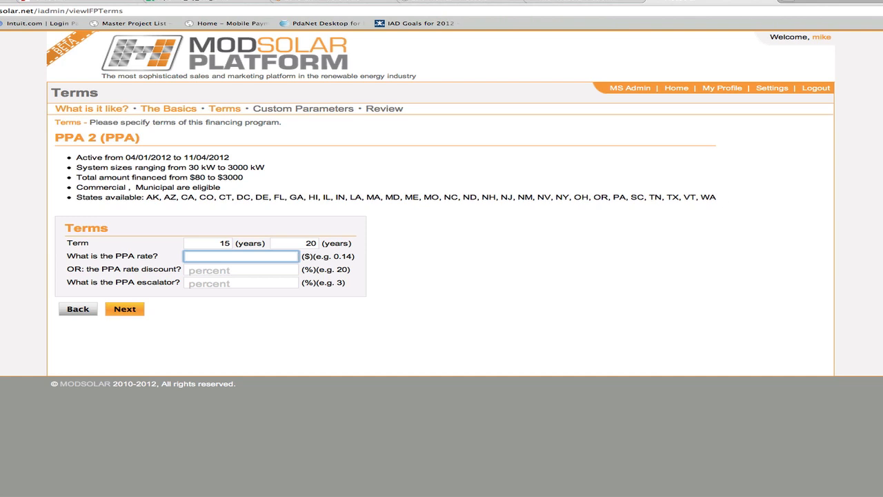
- Set a PPA rate discount of 20% and a PPA escalator of 3%, and submit the terms
{"action": "left_click", "coordinate": [295, 269]}
{"action": "type", "text": "20"}
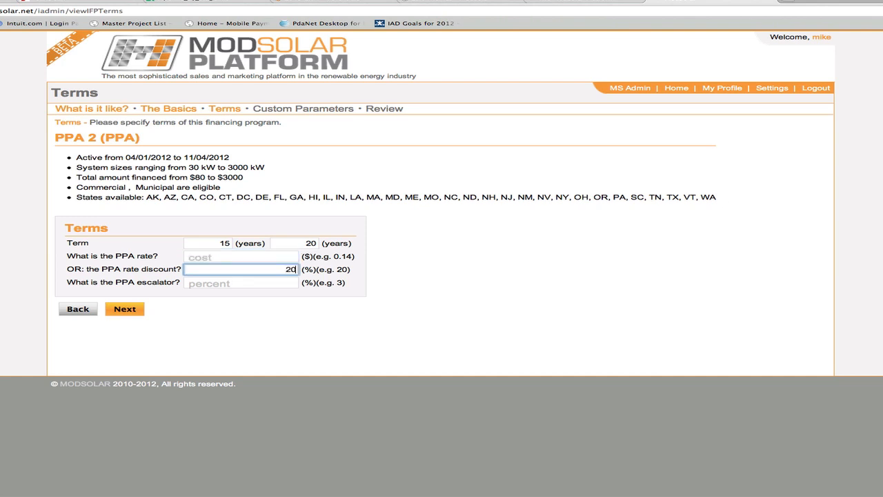
{"action": "key", "text": "Tab"}
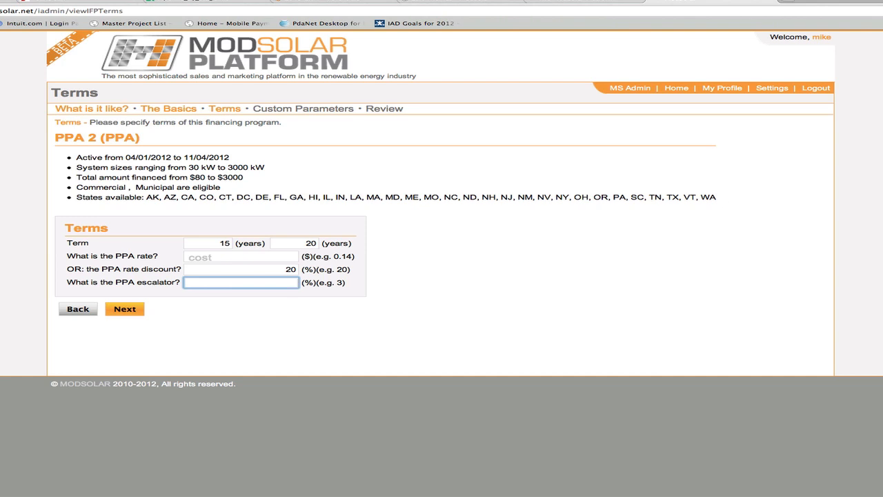
{"action": "type", "text": "3"}
{"action": "key", "text": "Tab"}
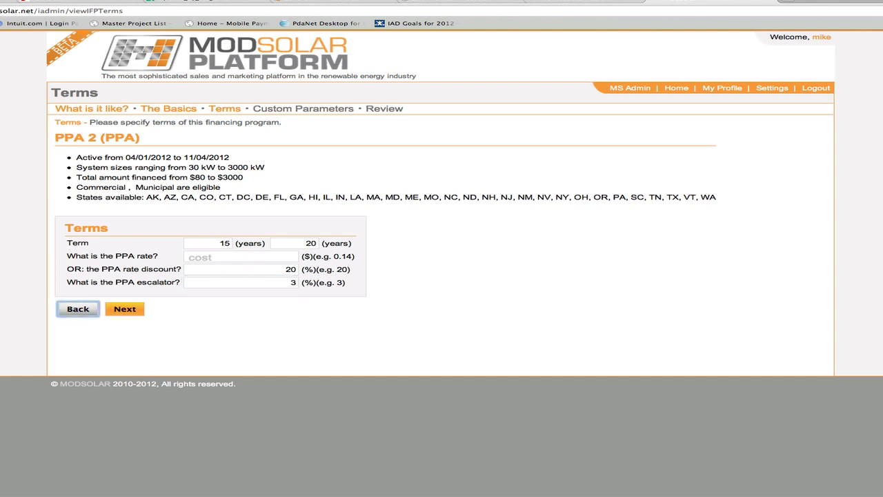
{"action": "left_click", "coordinate": [125, 312]}
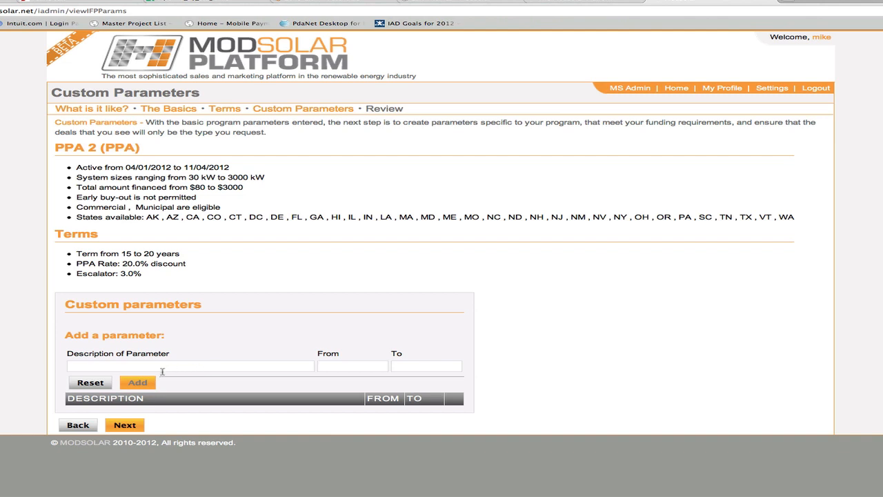
- Finish the program without custom parameters and check the PPA 2 entry in the programs list
{"action": "left_click", "coordinate": [125, 427]}
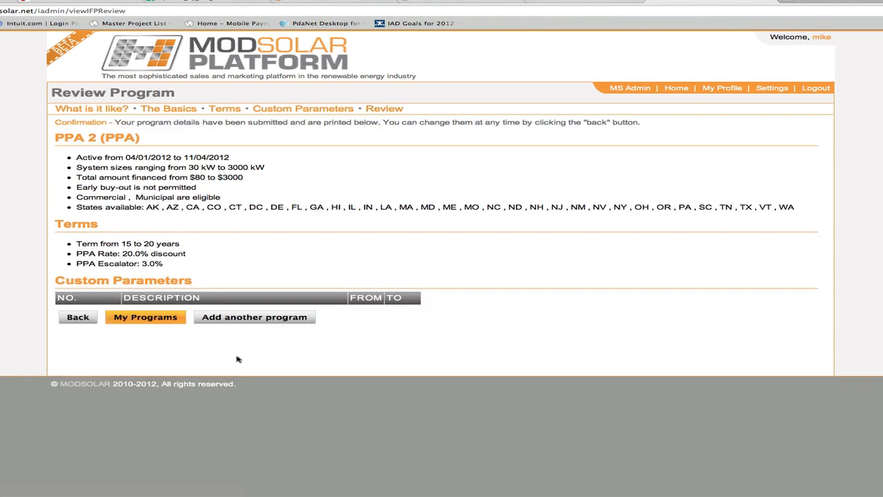
{"action": "left_click", "coordinate": [165, 316]}
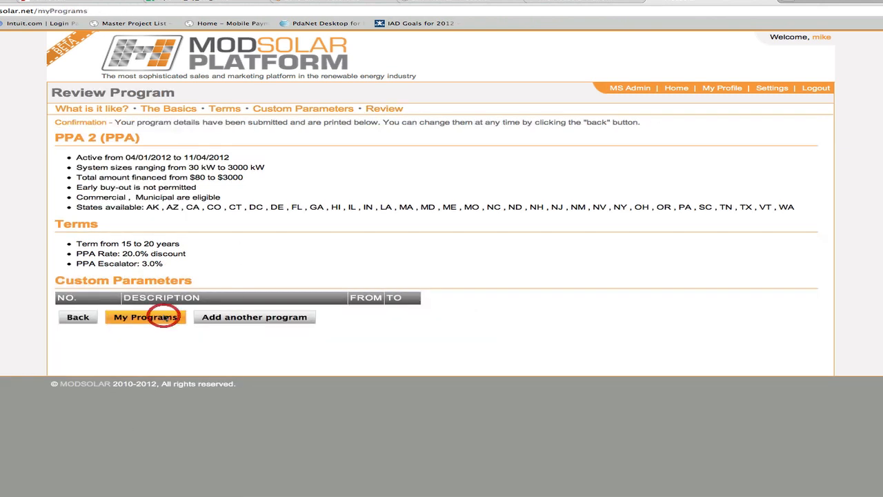
{"action": "scroll", "coordinate": [167, 262], "scroll_direction": "down", "scroll_amount": 4}
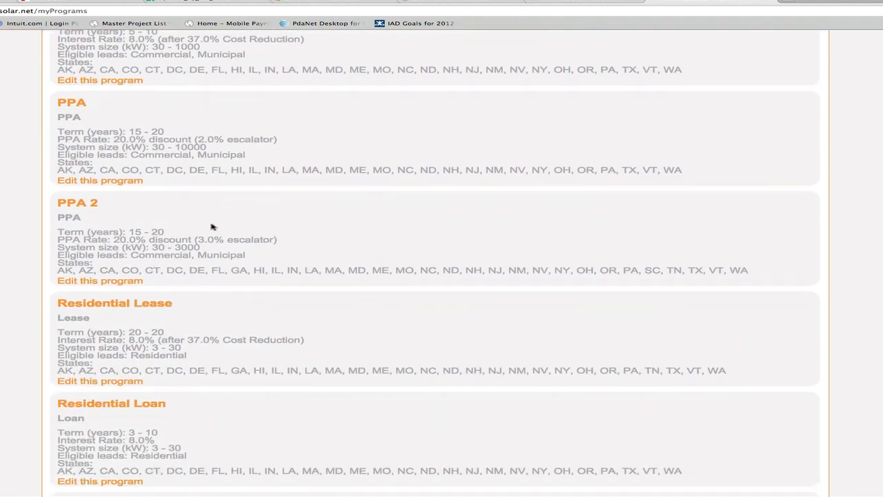
{"action": "scroll", "coordinate": [213, 227], "scroll_direction": "up", "scroll_amount": 4}
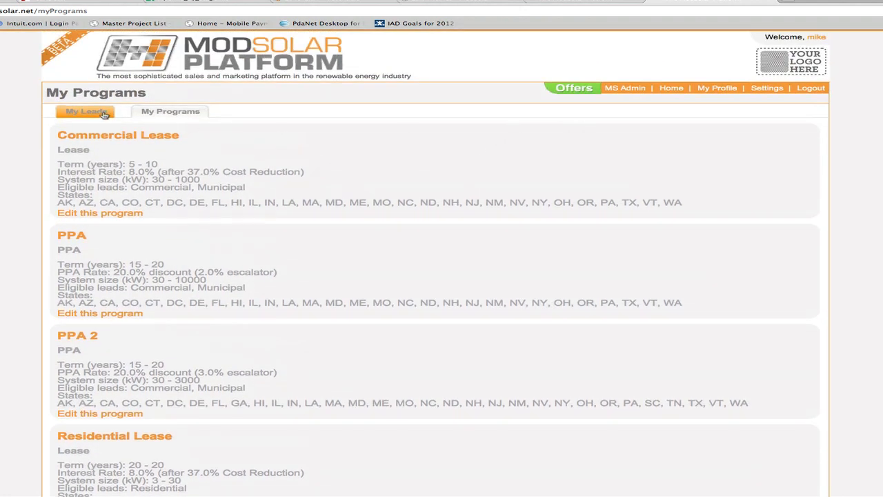
- Clone ABC Company's last-listed proposal, check PPA 2 among its available financing programs, and return to the leads list
{"action": "left_click", "coordinate": [102, 113]}
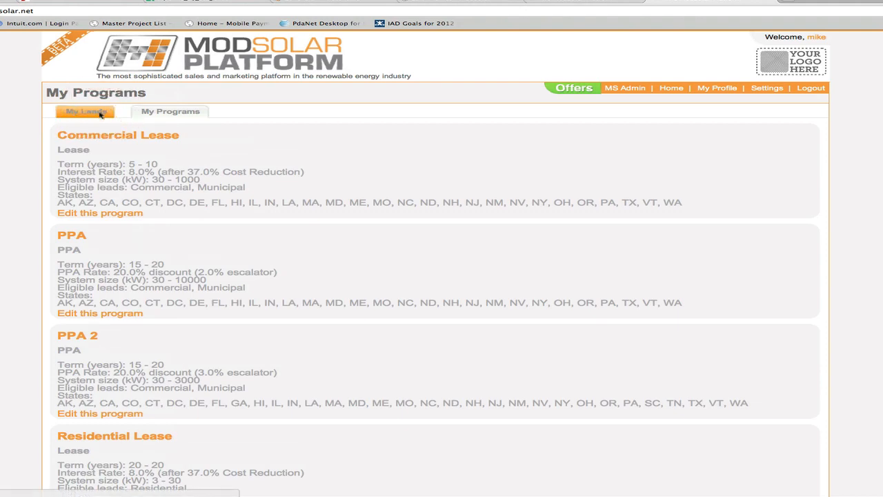
{"action": "left_click", "coordinate": [366, 188]}
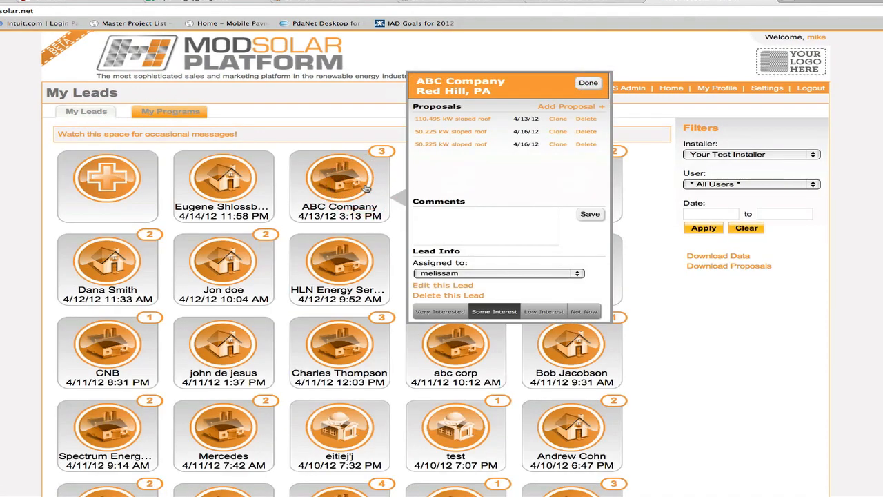
{"action": "left_click", "coordinate": [558, 143]}
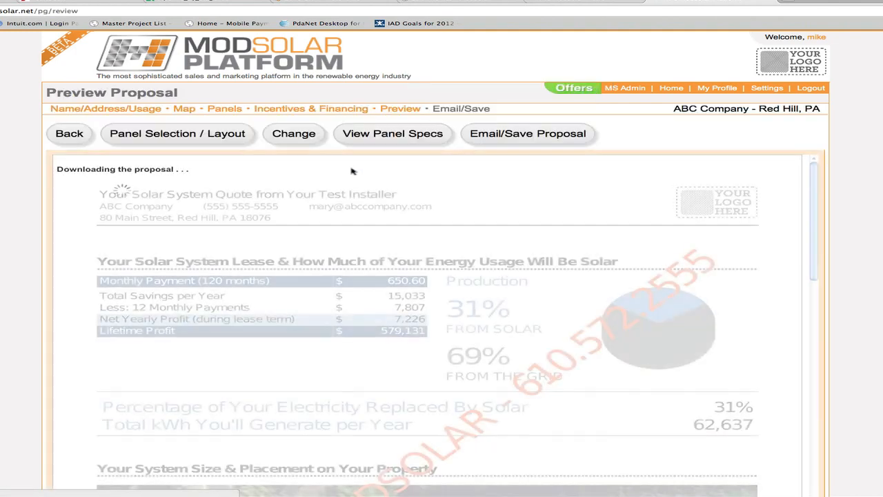
{"action": "left_click", "coordinate": [82, 137]}
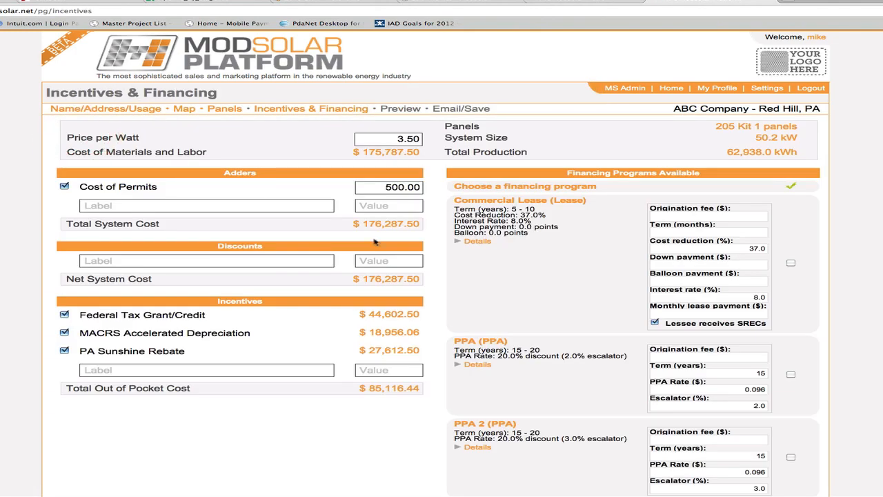
{"action": "scroll", "coordinate": [564, 304], "scroll_direction": "down", "scroll_amount": 3}
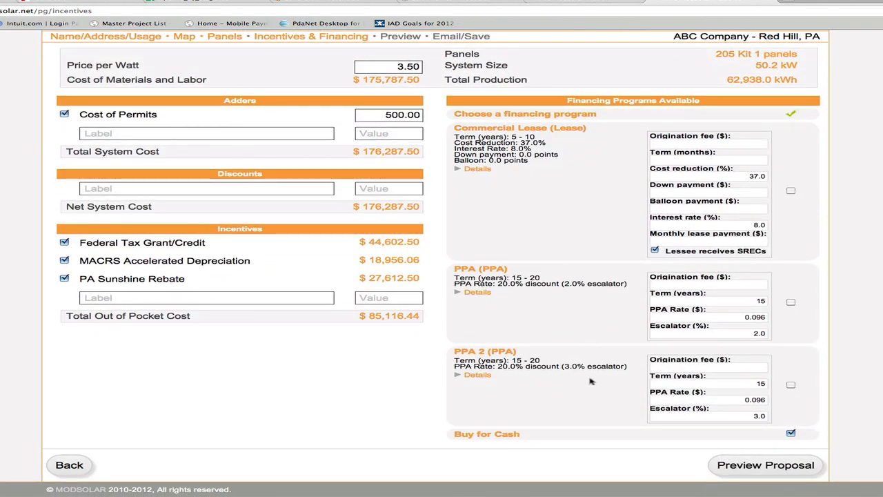
{"action": "scroll", "coordinate": [590, 381], "scroll_direction": "up", "scroll_amount": 3}
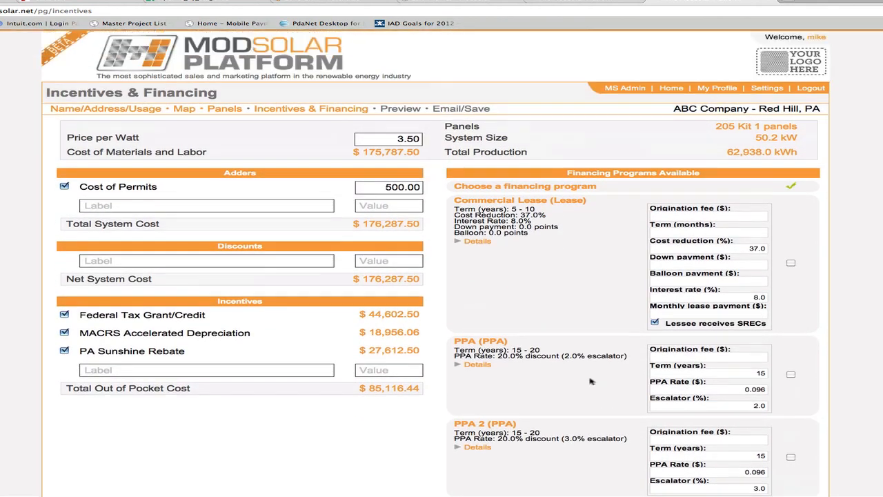
{"action": "left_click", "coordinate": [678, 92]}
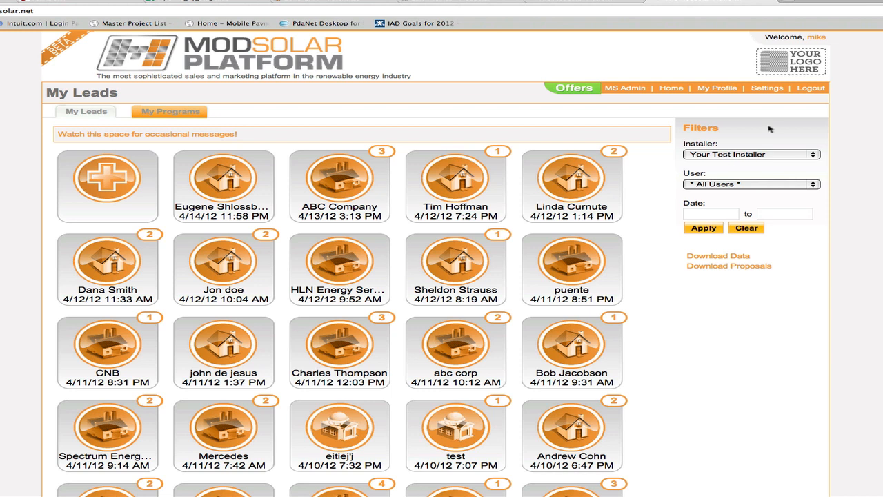
{"action": "left_click", "coordinate": [462, 0]}
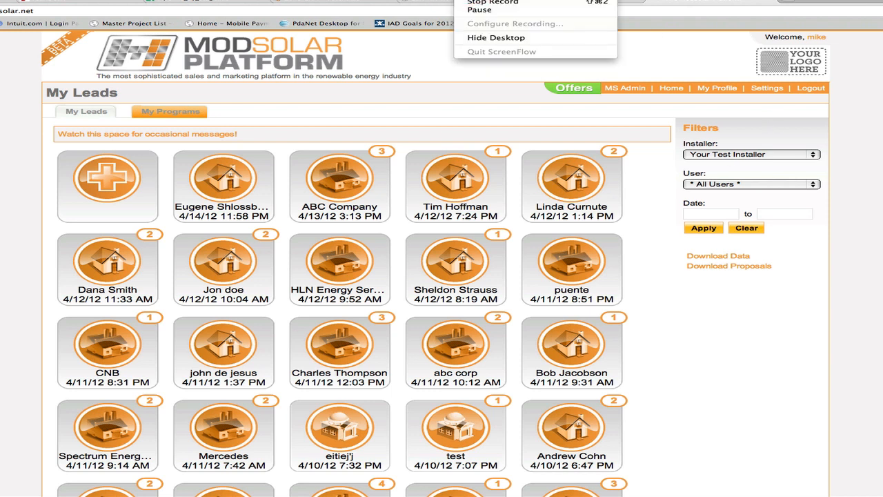